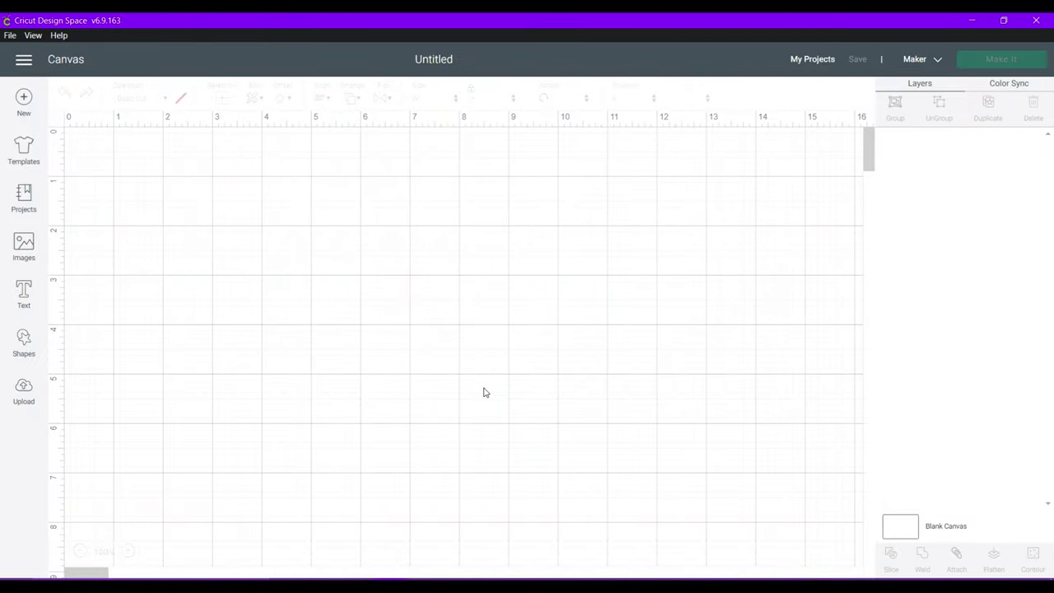
Insert the Distressed Basketball upload onto the canvas.
{"action": "left_click", "coordinate": [24, 391]}
{"action": "scroll", "coordinate": [888, 283], "scroll_direction": "down", "scroll_amount": 3}
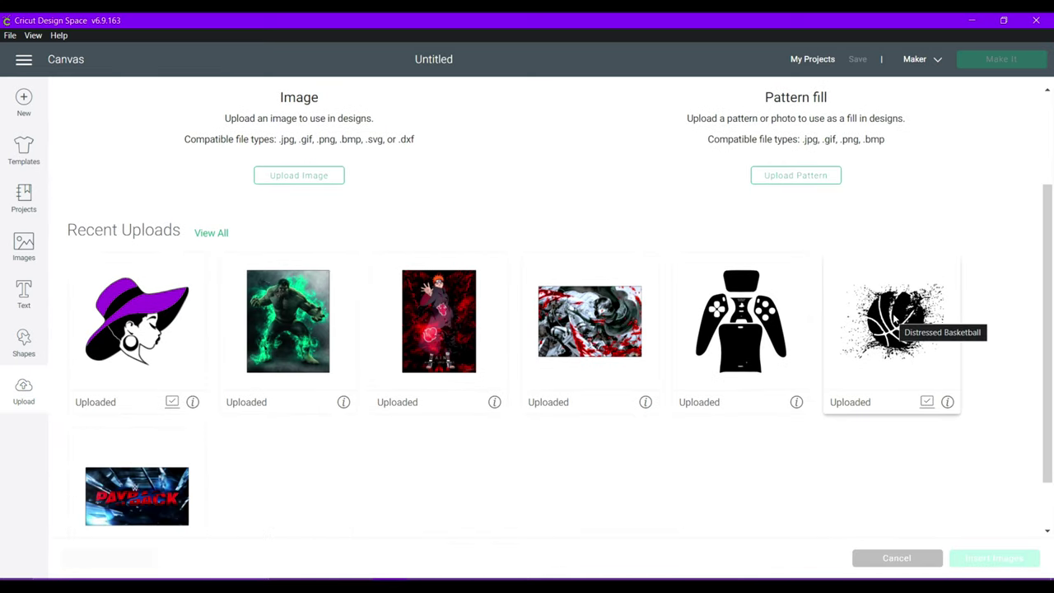
{"action": "left_click", "coordinate": [896, 320]}
{"action": "left_click", "coordinate": [982, 558]}
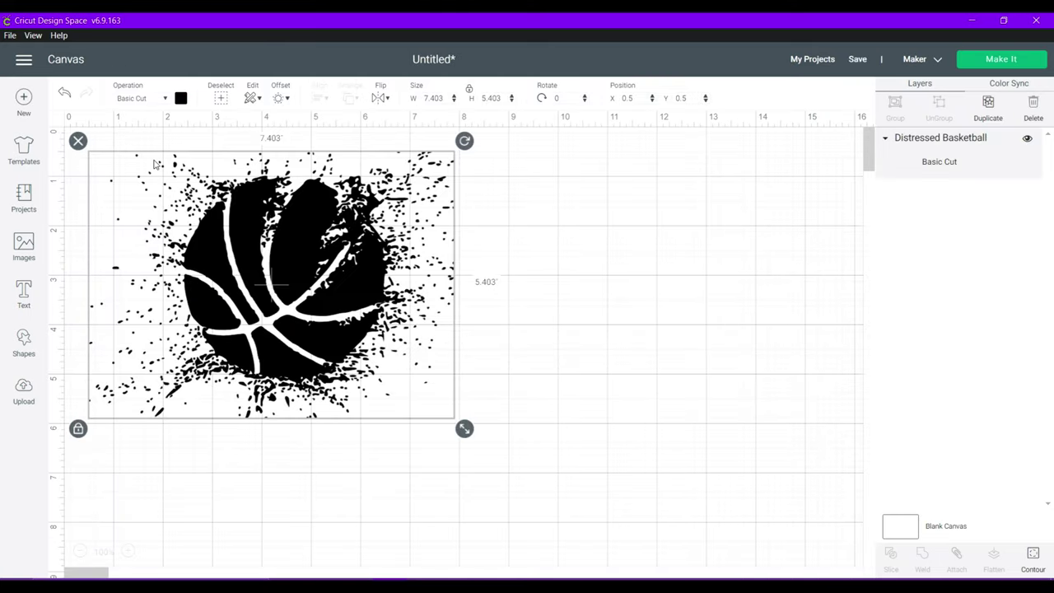
Rotate the basketball to about 180° and position it near the top-left corner.
{"action": "left_click_drag", "start_coordinate": [464, 141], "coordinate": [134, 393]}
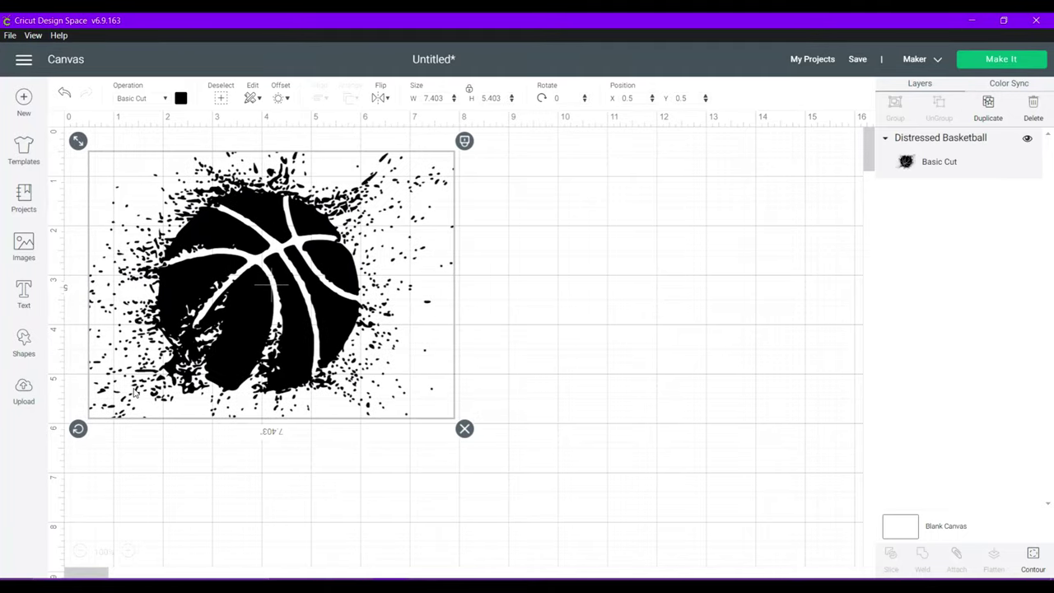
{"action": "left_click_drag", "start_coordinate": [273, 292], "coordinate": [276, 302]}
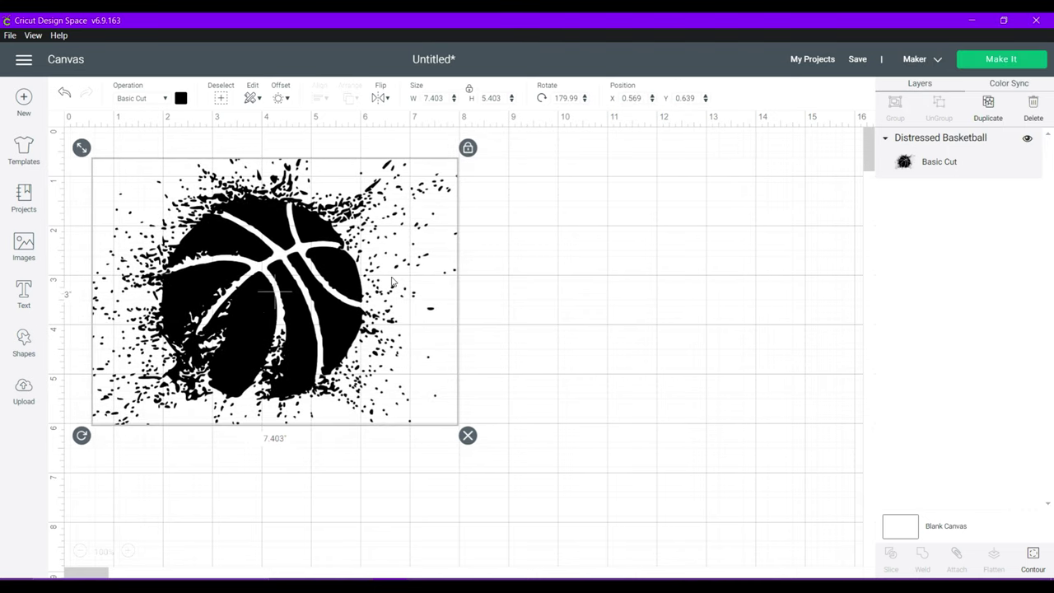
{"action": "left_click_drag", "start_coordinate": [392, 283], "coordinate": [388, 278]}
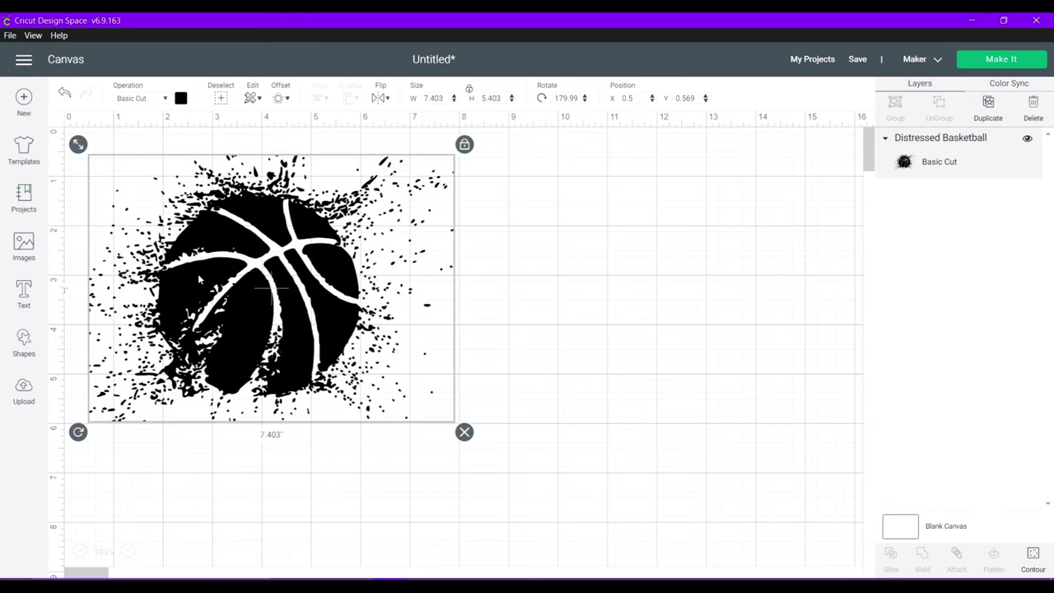
Add the text 'brian' in the SF Sports Night font.
{"action": "left_click", "coordinate": [23, 293]}
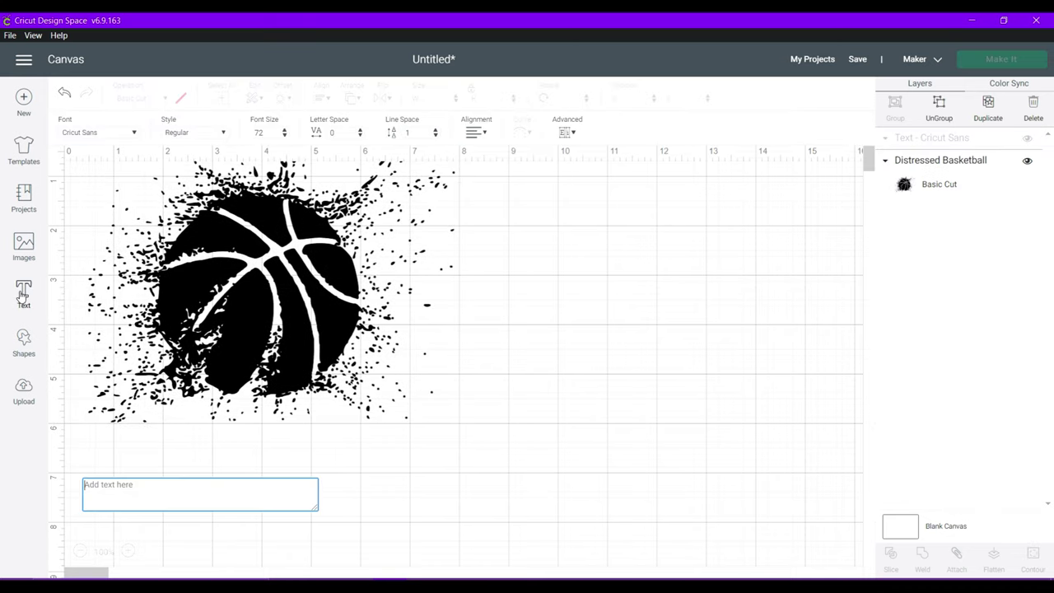
{"action": "type", "text": "brian"}
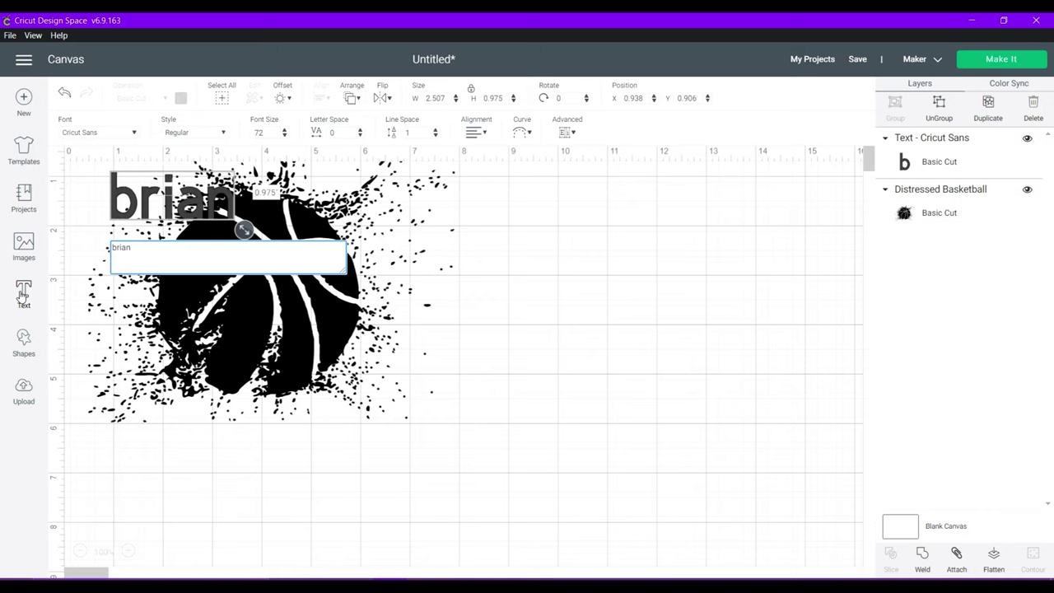
{"action": "left_click", "coordinate": [135, 133]}
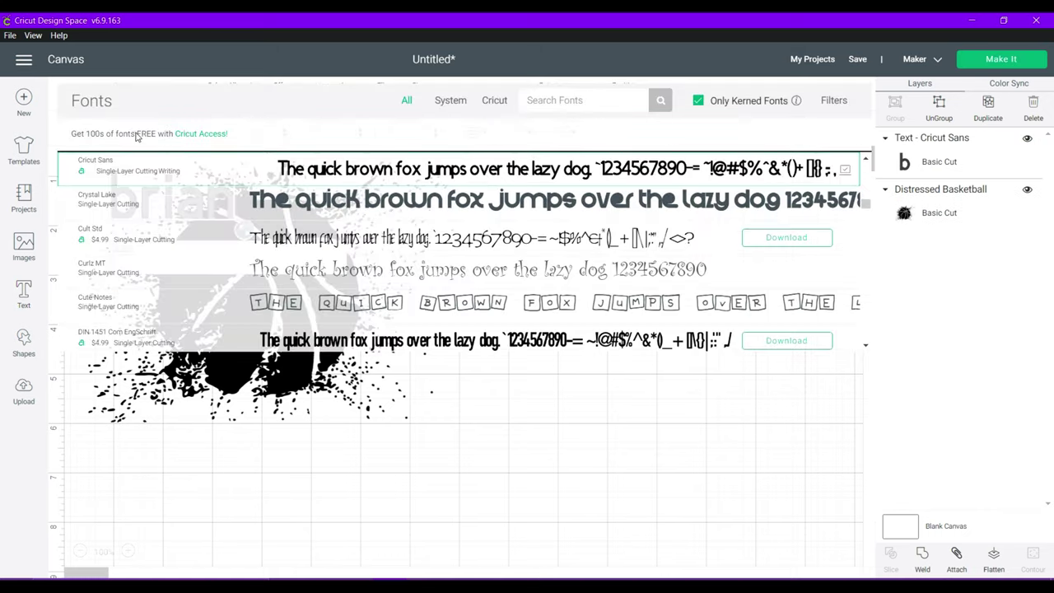
{"action": "left_click", "coordinate": [548, 100]}
{"action": "type", "text": "sf"}
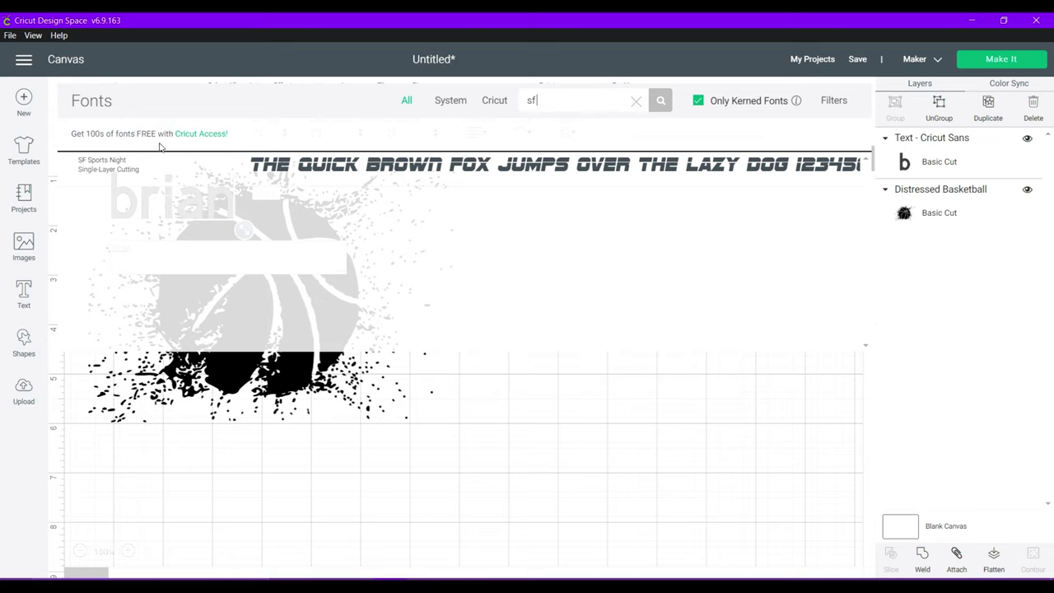
{"action": "left_click", "coordinate": [308, 175]}
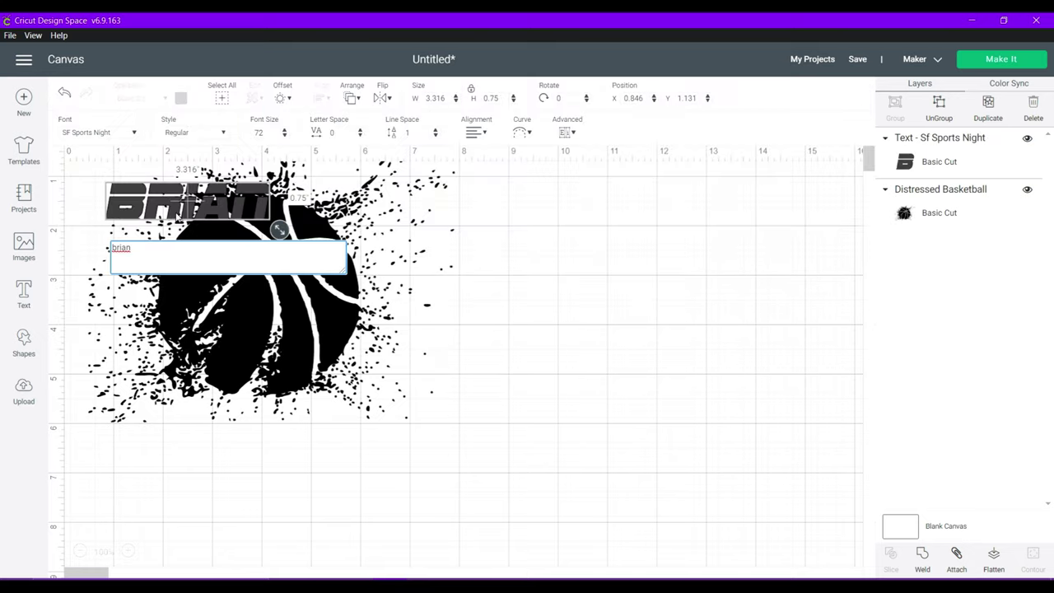
Move BRIAN onto the basketball and centre it vertically with the ball.
{"action": "left_click", "coordinate": [191, 199]}
{"action": "left_click_drag", "start_coordinate": [191, 200], "coordinate": [270, 290]}
{"action": "left_click_drag", "start_coordinate": [439, 456], "coordinate": [105, 155]}
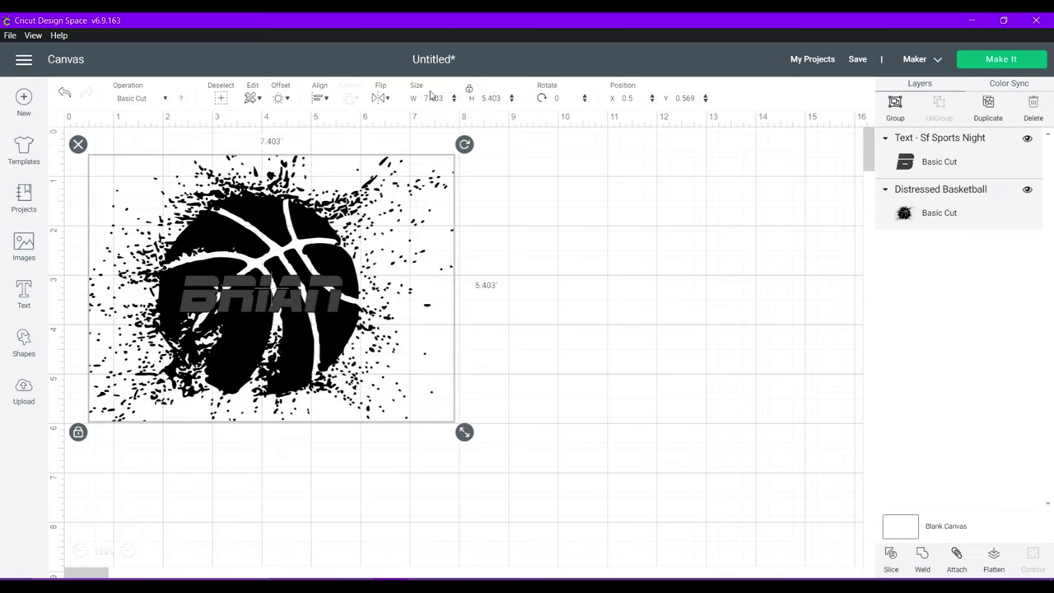
{"action": "left_click", "coordinate": [325, 98]}
{"action": "left_click", "coordinate": [379, 208]}
{"action": "left_click", "coordinate": [567, 426]}
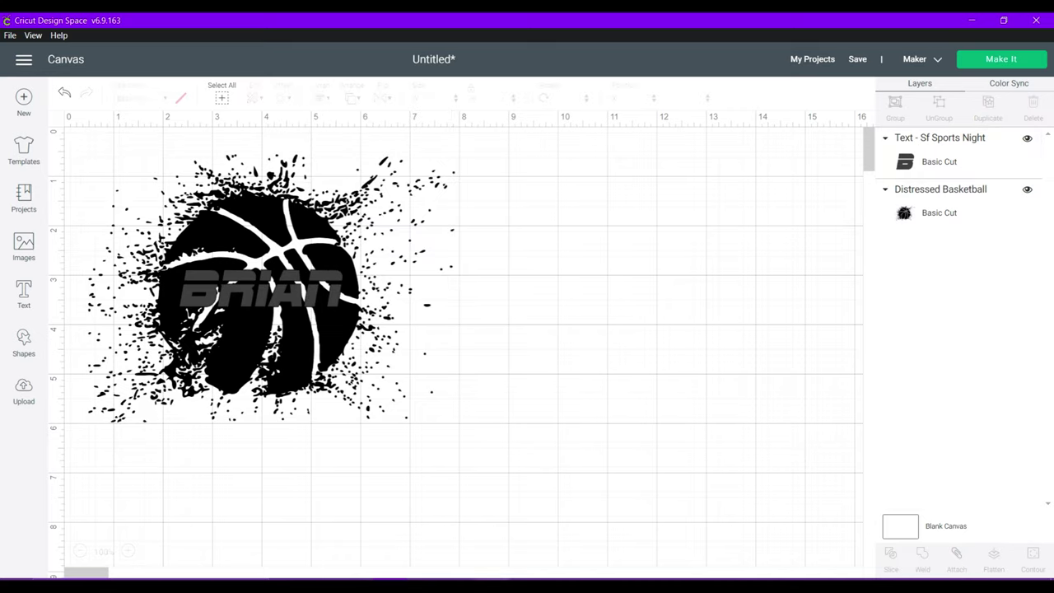
{"action": "left_click", "coordinate": [243, 290]}
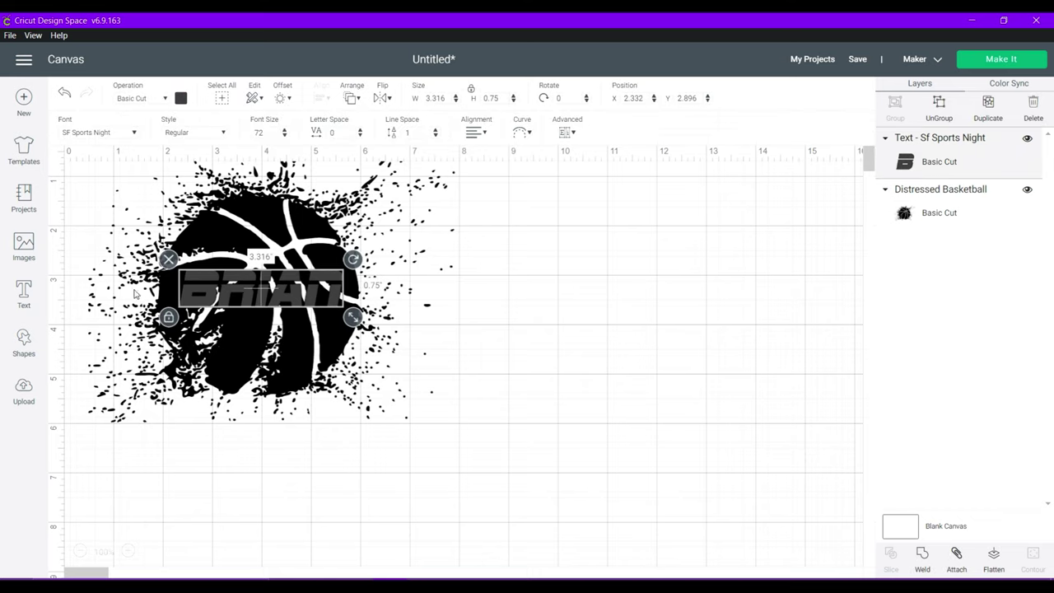
Create an offset outline around BRIAN and move the text off to the right.
{"action": "left_click", "coordinate": [289, 98]}
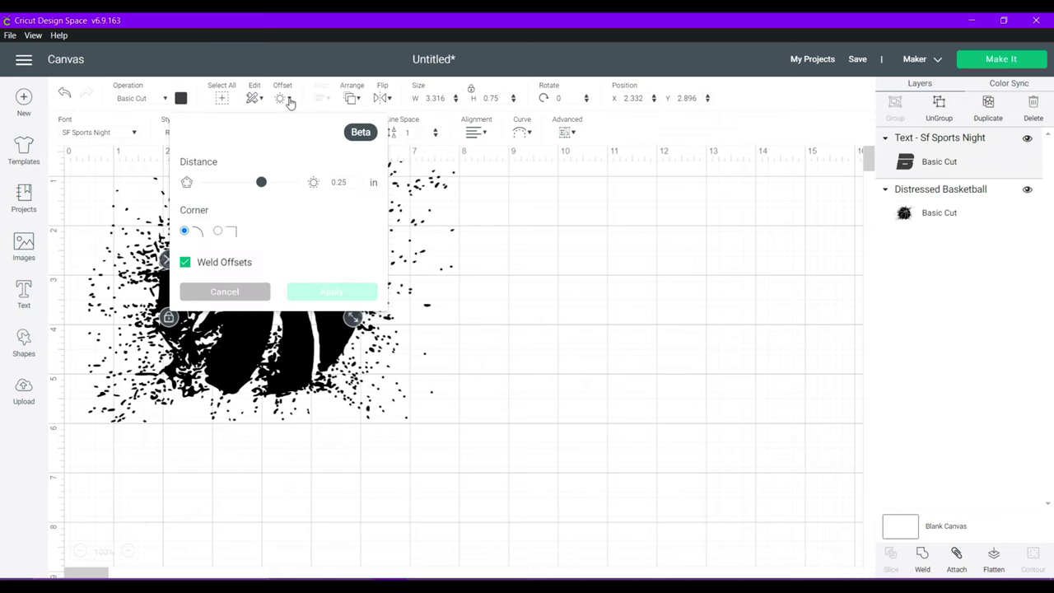
{"action": "left_click", "coordinate": [349, 180]}
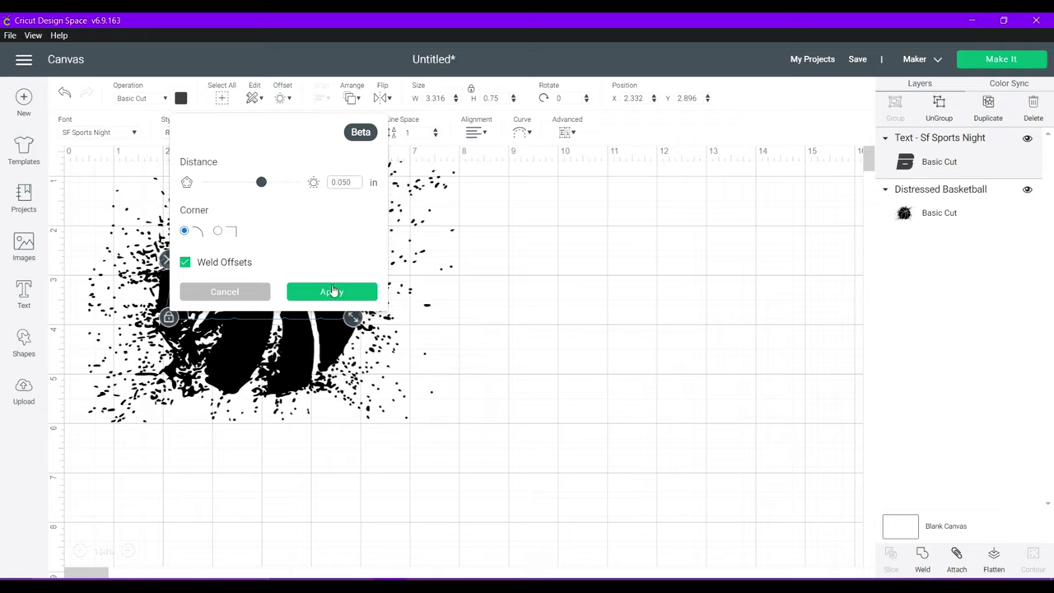
{"action": "left_click", "coordinate": [330, 292]}
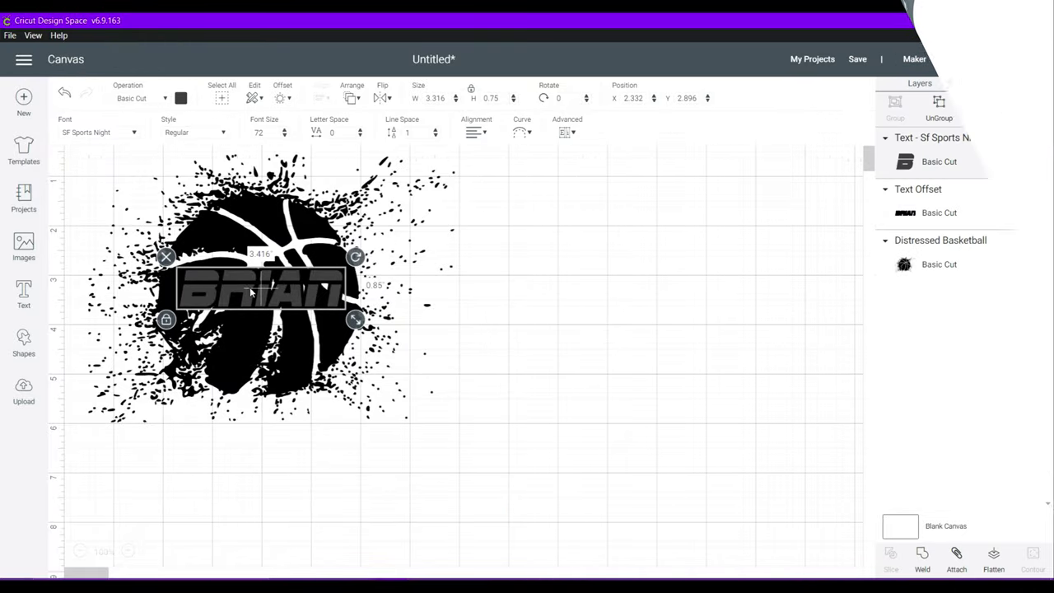
{"action": "left_click_drag", "start_coordinate": [250, 286], "coordinate": [621, 301]}
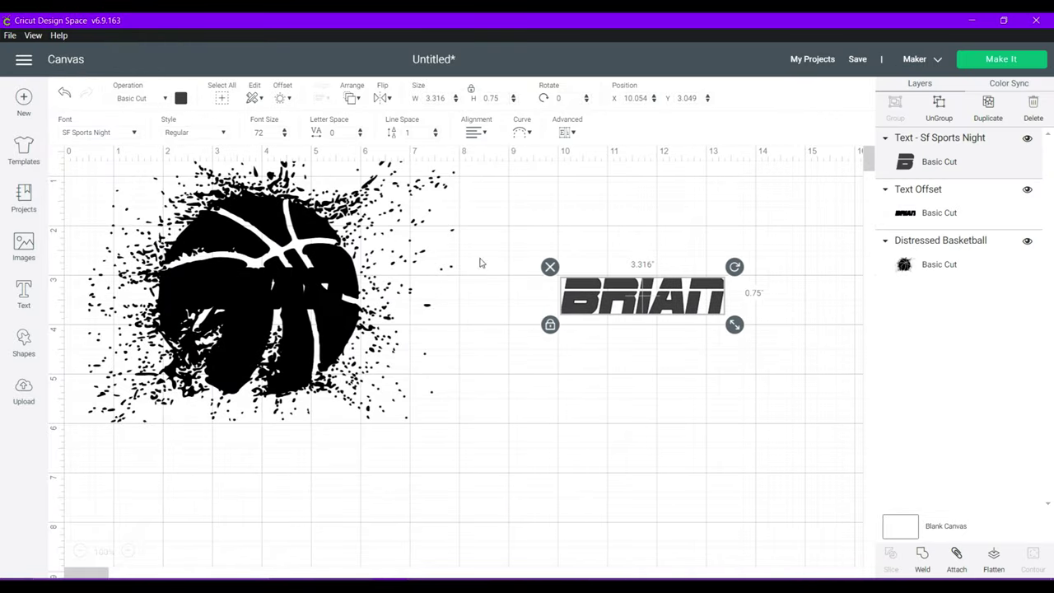
Slice the offset outline out of the basketball, delete the leftover pieces, and reposition the ball.
{"action": "left_click_drag", "start_coordinate": [430, 446], "coordinate": [101, 143]}
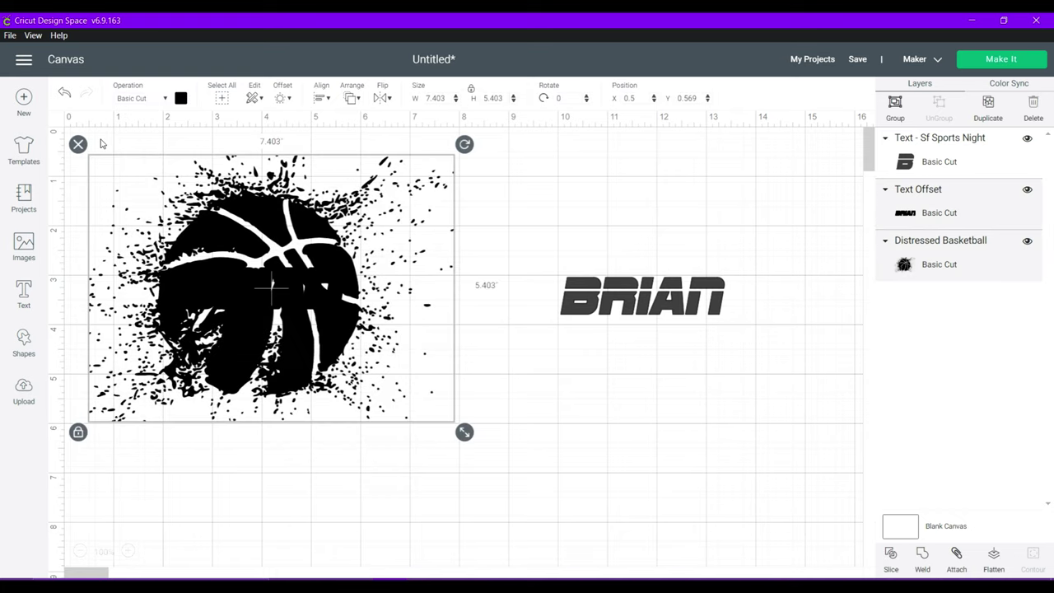
{"action": "left_click", "coordinate": [891, 555]}
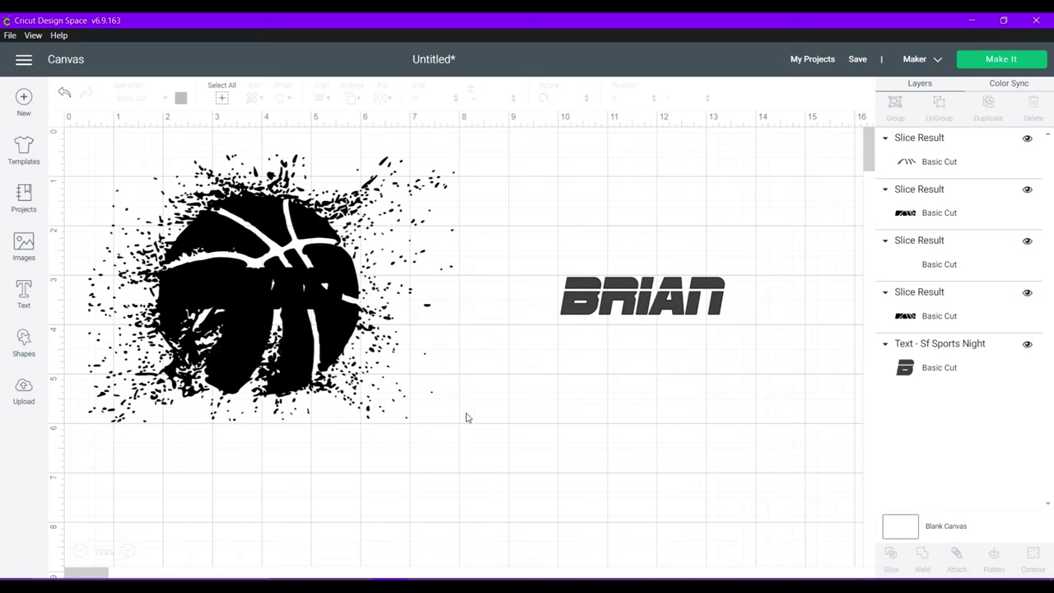
{"action": "left_click_drag", "start_coordinate": [261, 208], "coordinate": [276, 395]}
{"action": "left_click_drag", "start_coordinate": [396, 294], "coordinate": [163, 270]}
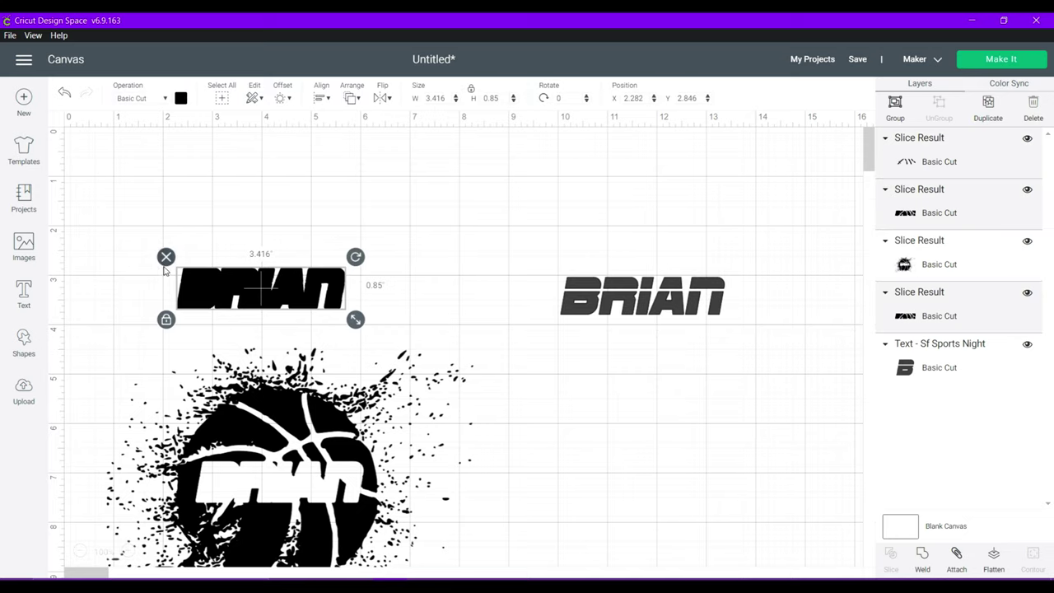
{"action": "left_click", "coordinate": [167, 258]}
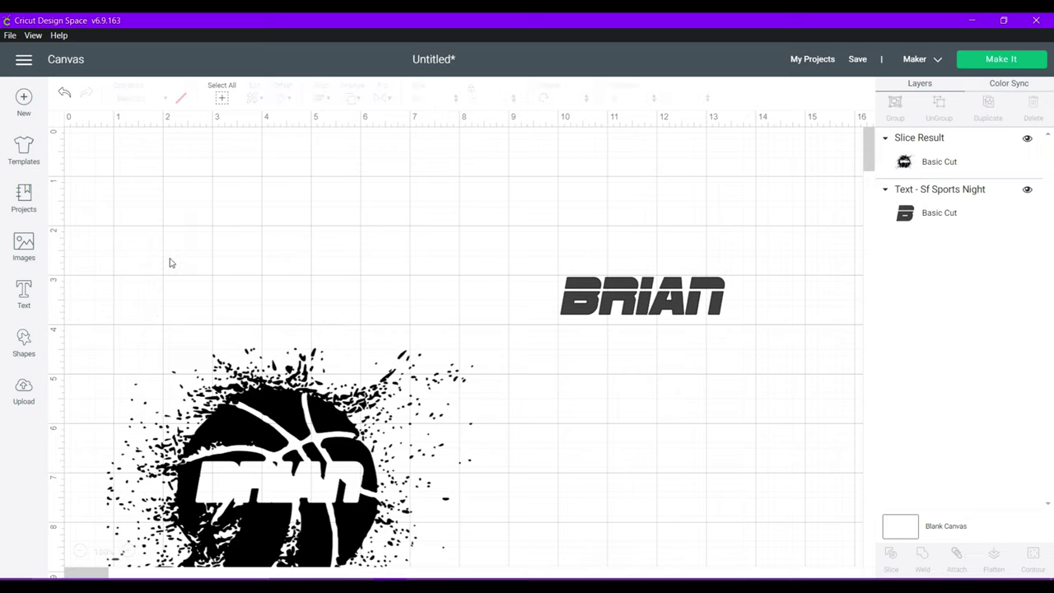
{"action": "left_click_drag", "start_coordinate": [261, 480], "coordinate": [263, 314]}
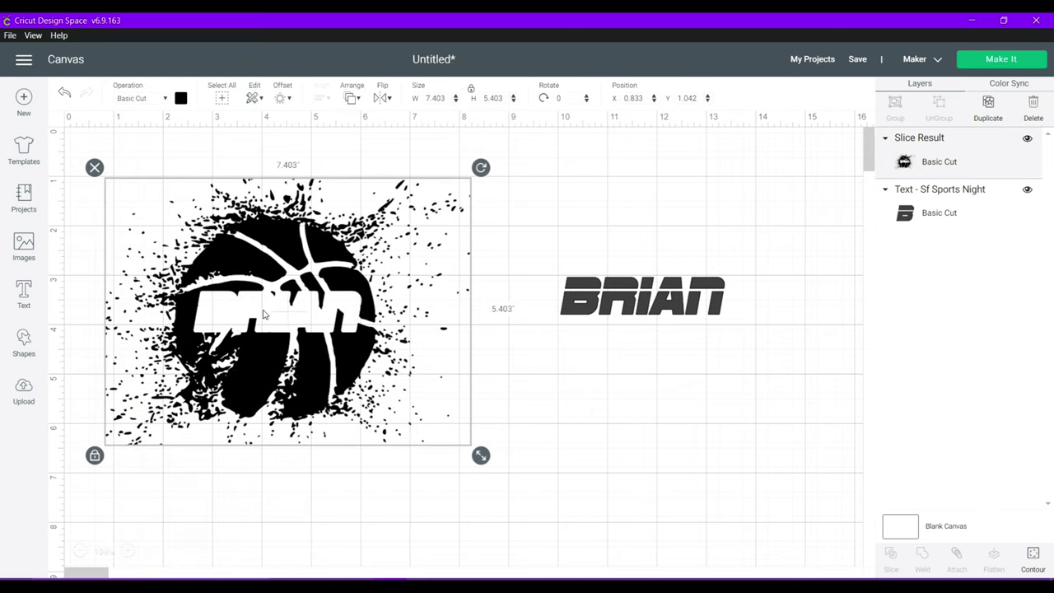
{"action": "left_click", "coordinate": [623, 308]}
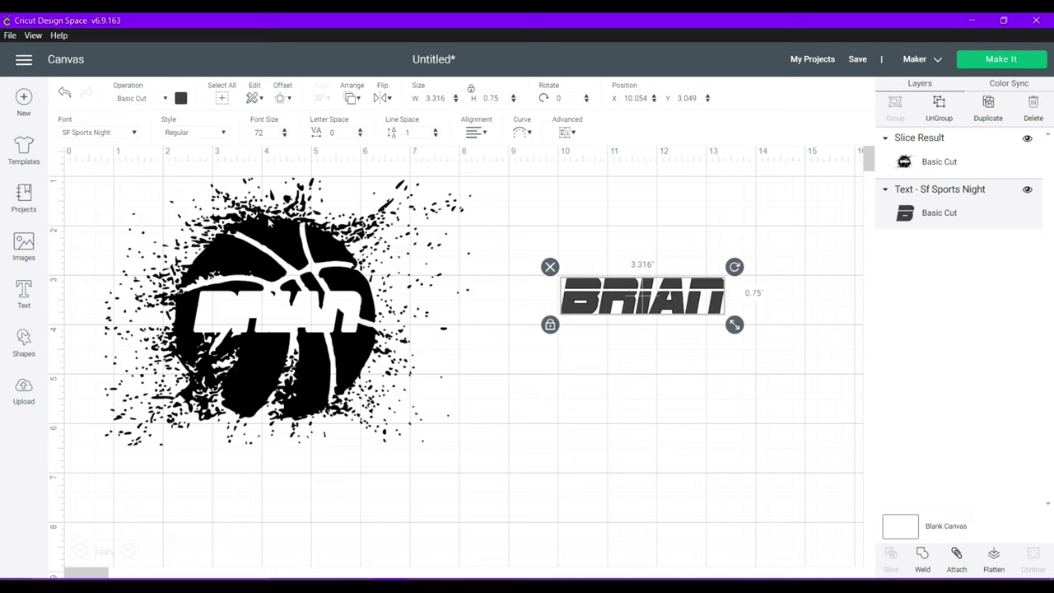
Colour BRIAN red and place it inside the basketball's cutout.
{"action": "left_click", "coordinate": [181, 99]}
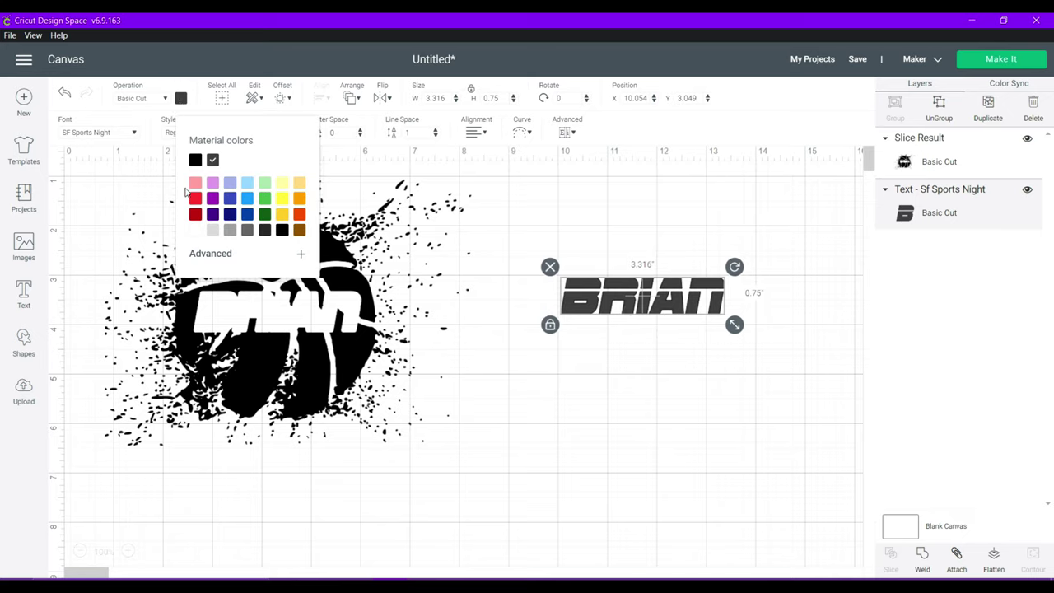
{"action": "left_click", "coordinate": [195, 216]}
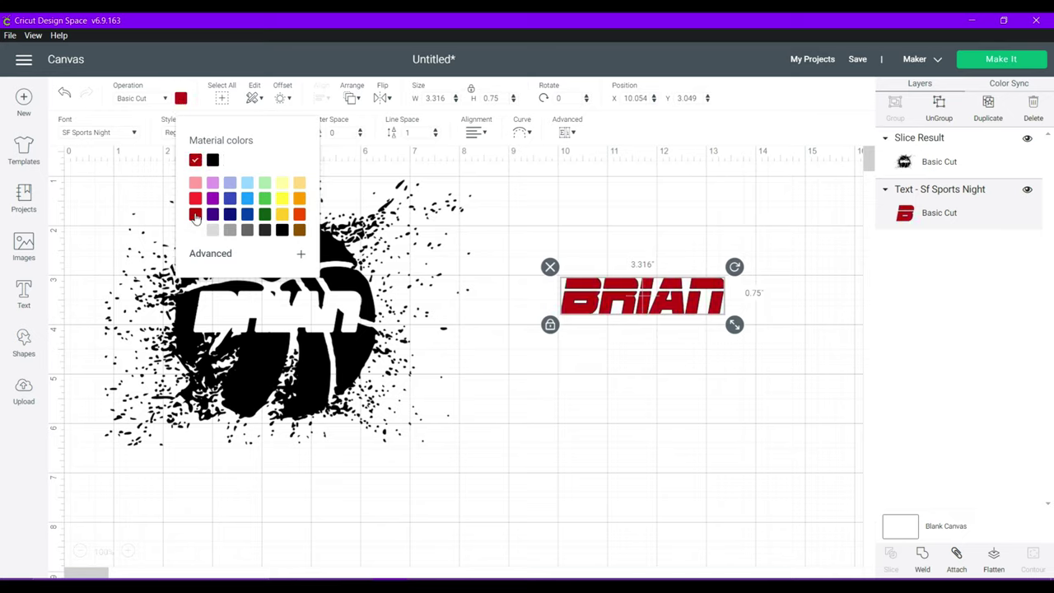
{"action": "left_click", "coordinate": [642, 418]}
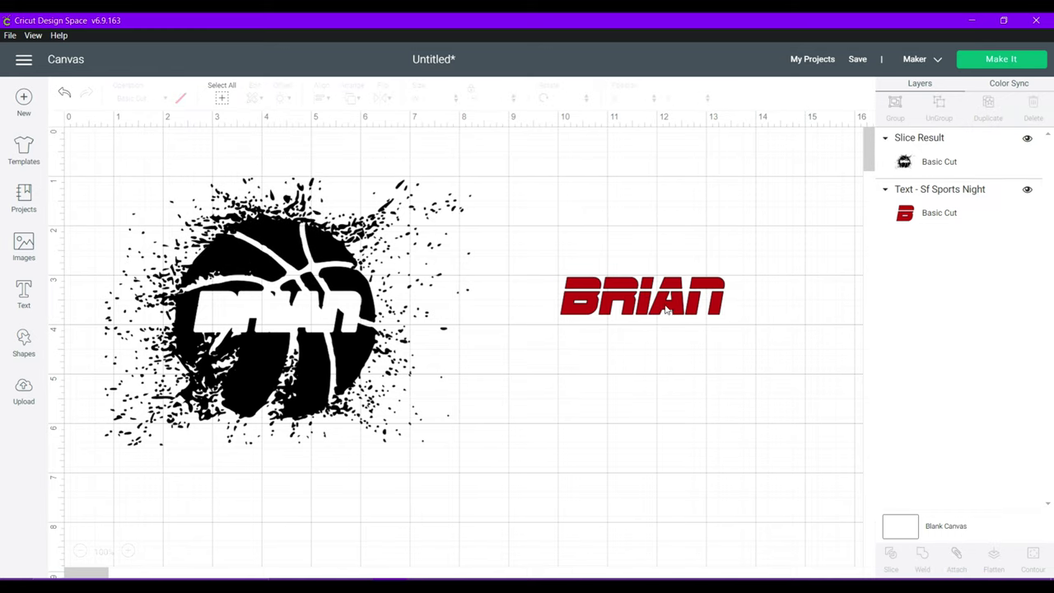
{"action": "left_click_drag", "start_coordinate": [667, 310], "coordinate": [303, 329]}
{"action": "left_click", "coordinate": [514, 493]}
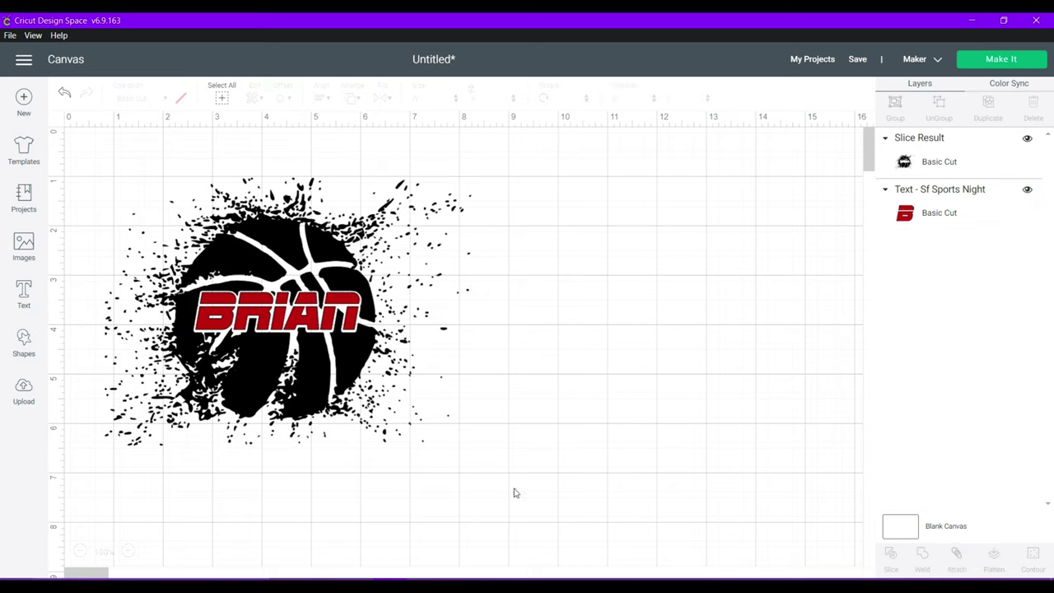
Centre BRIAN vertically on the basketball and flatten both into one Print Then Cut layer.
{"action": "left_click_drag", "start_coordinate": [469, 500], "coordinate": [113, 150]}
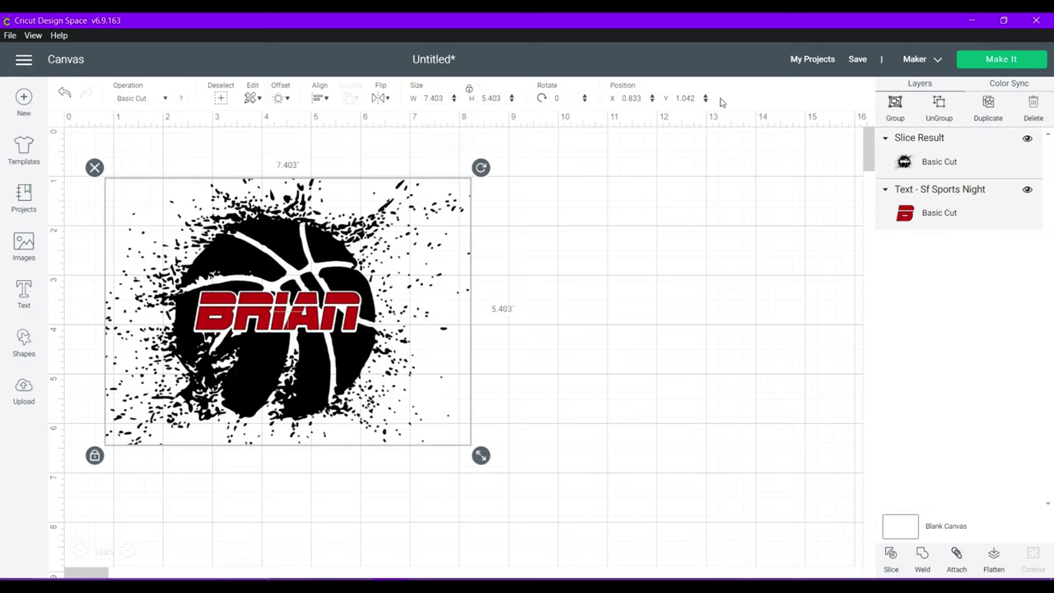
{"action": "left_click", "coordinate": [321, 98]}
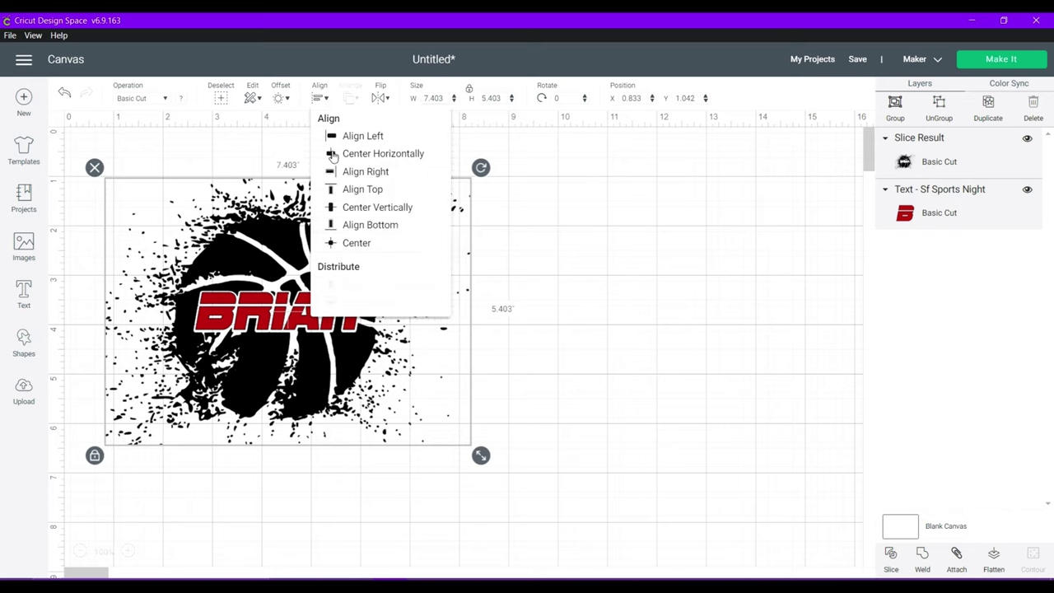
{"action": "left_click", "coordinate": [352, 207]}
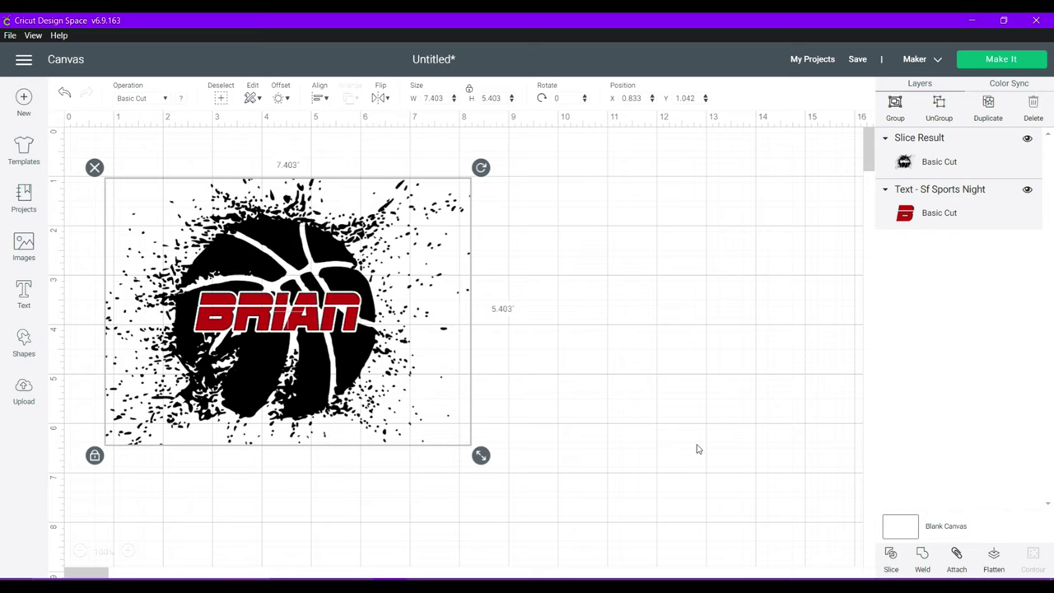
{"action": "left_click", "coordinate": [587, 446]}
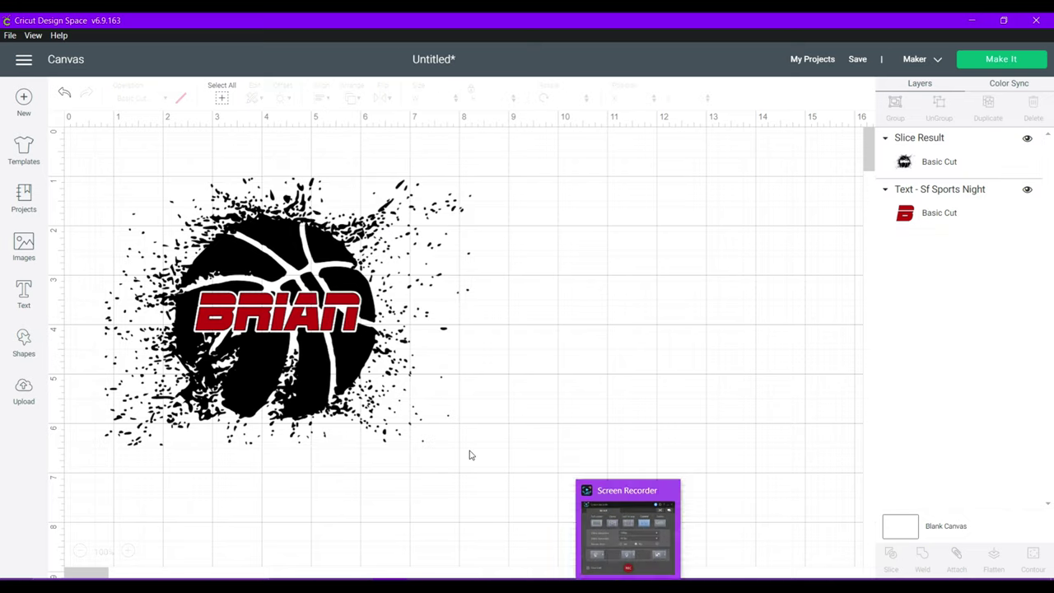
{"action": "left_click_drag", "start_coordinate": [491, 477], "coordinate": [76, 158]}
{"action": "left_click", "coordinate": [995, 554]}
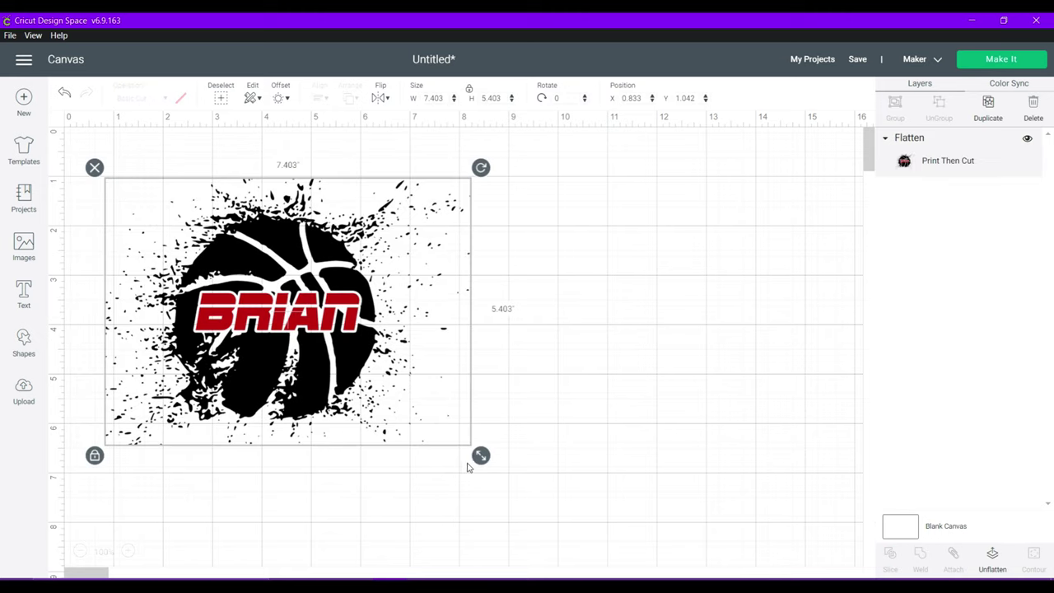
Resize the flattened basketball to 4.626 × 3.377 and move it to the top-left corner.
{"action": "left_click_drag", "start_coordinate": [481, 456], "coordinate": [343, 353]}
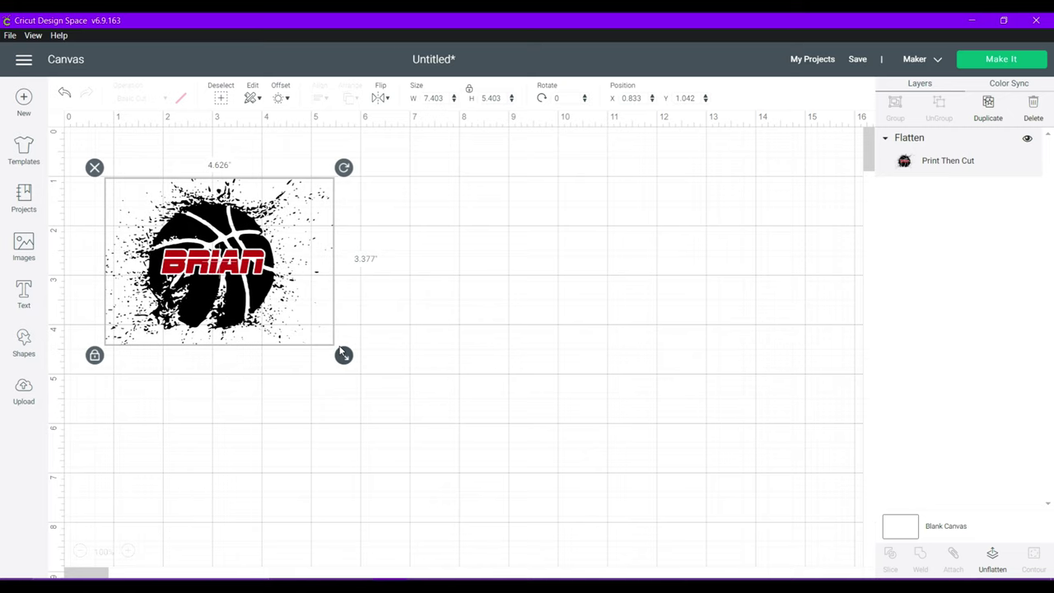
{"action": "left_click_drag", "start_coordinate": [214, 302], "coordinate": [178, 263]}
{"action": "left_click", "coordinate": [666, 299]}
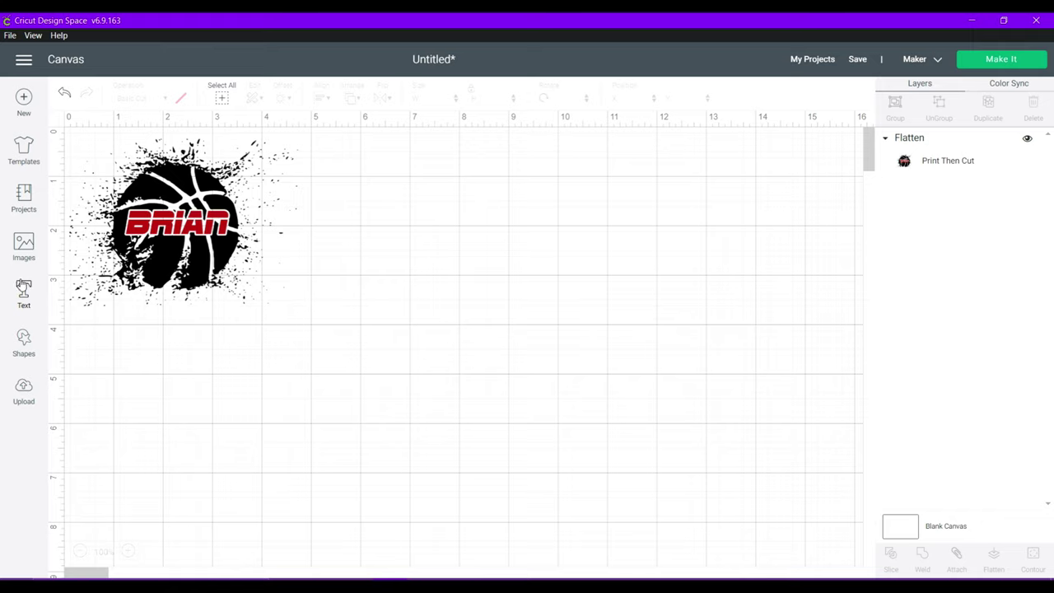
Add the text DAD and move it to the middle of the canvas.
{"action": "left_click", "coordinate": [24, 294]}
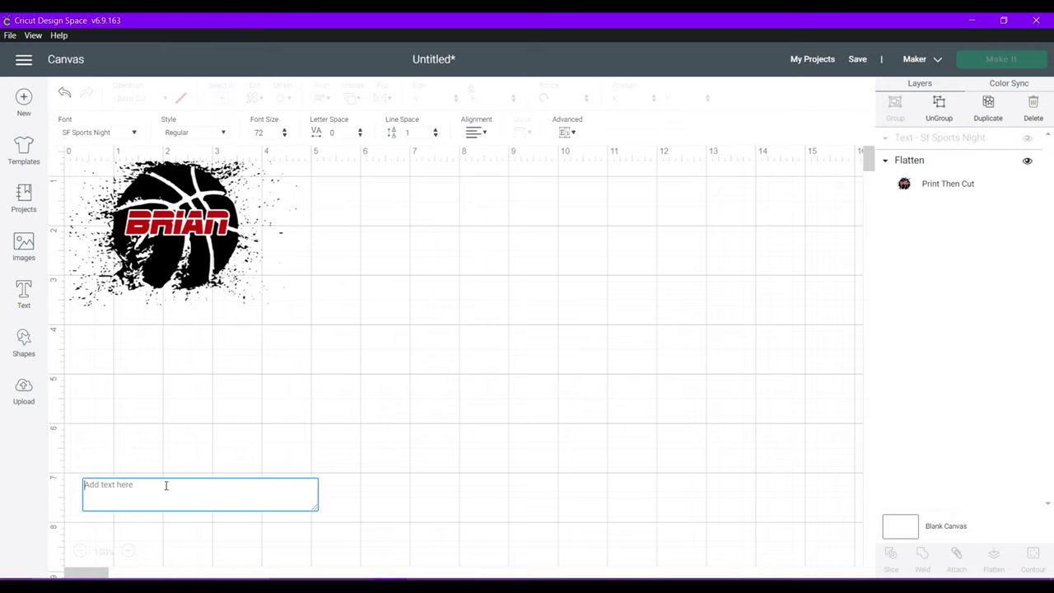
{"action": "type", "text": "dad"}
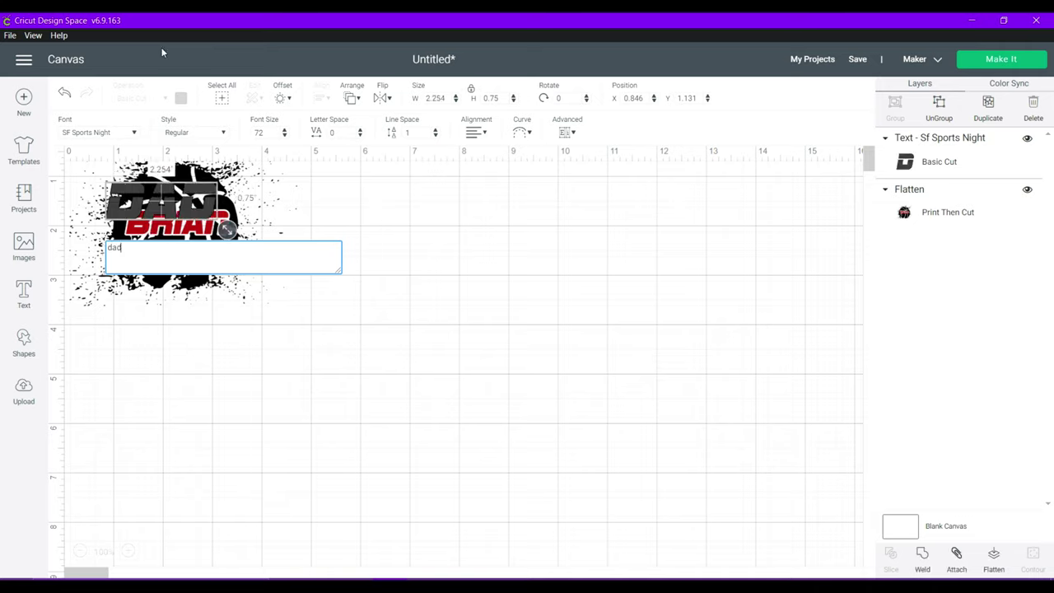
{"action": "left_click_drag", "start_coordinate": [152, 184], "coordinate": [488, 291]}
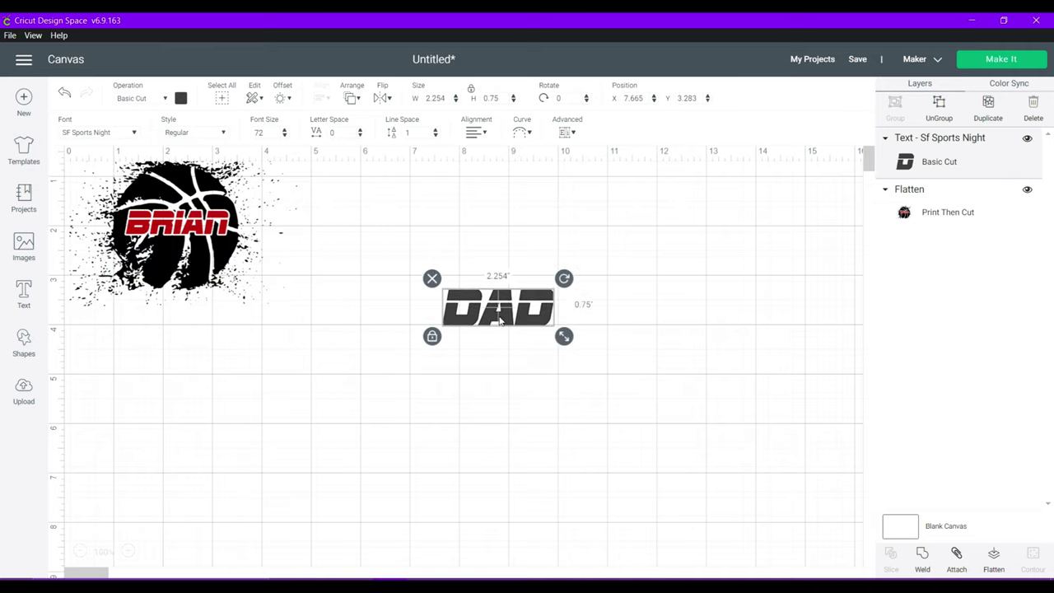
Search the DAD font list for 'plane' to find Plane Crash.
{"action": "double_click", "coordinate": [500, 320]}
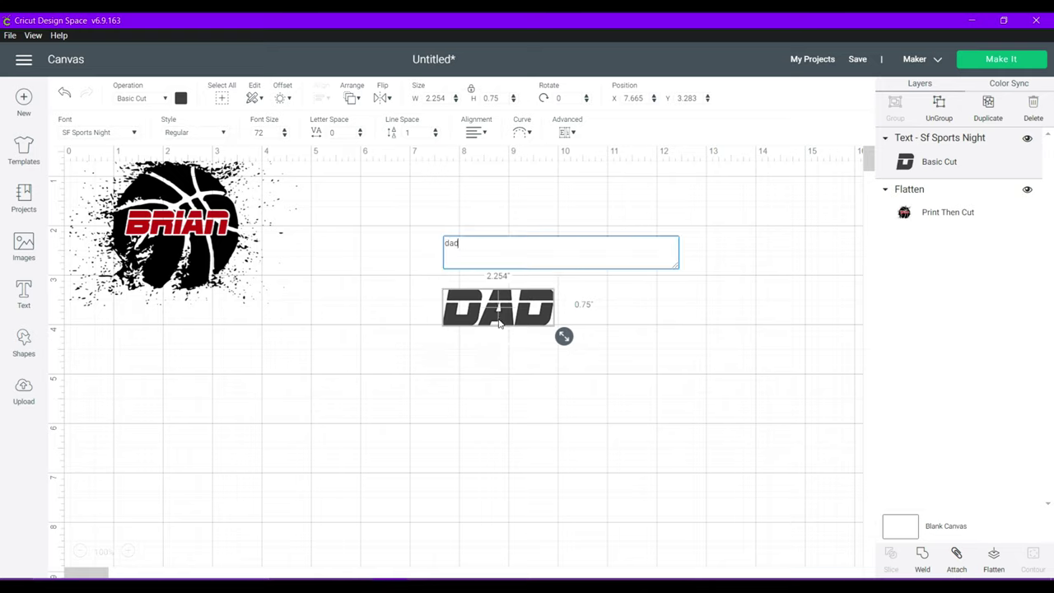
{"action": "left_click", "coordinate": [134, 135]}
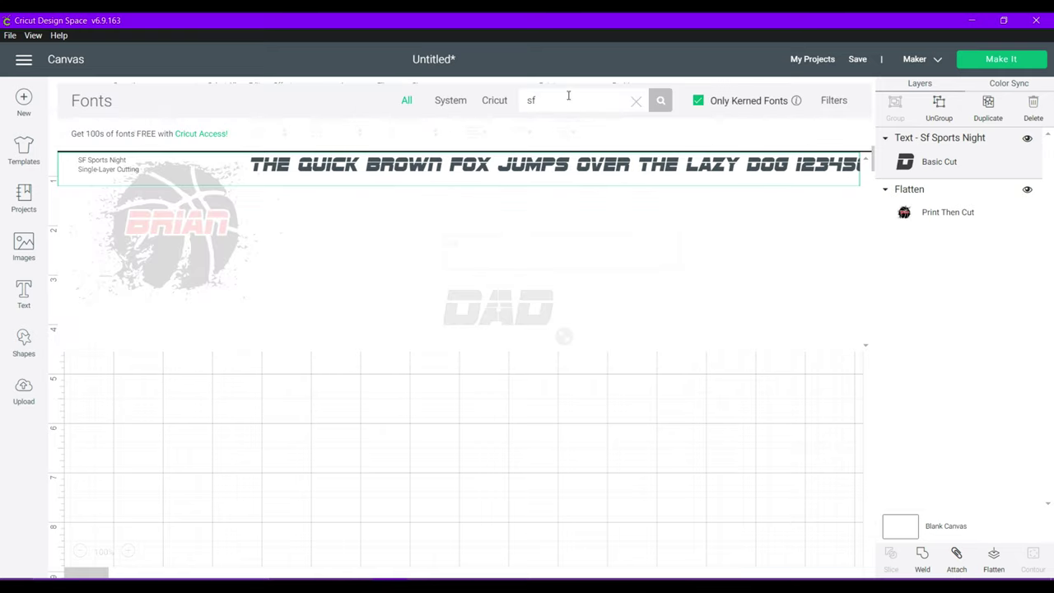
{"action": "key", "text": "BackSpace"}
{"action": "type", "text": "plane"}
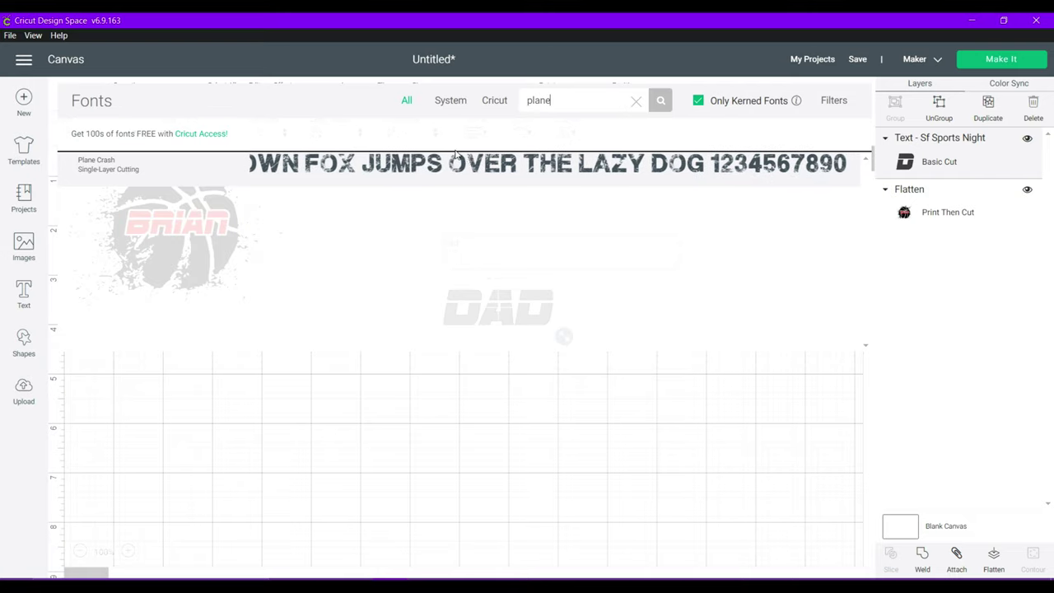
Make DAD red Plane Crash text sized 4.51 × 1.6, placed up beside the basketball.
{"action": "left_click", "coordinate": [424, 168]}
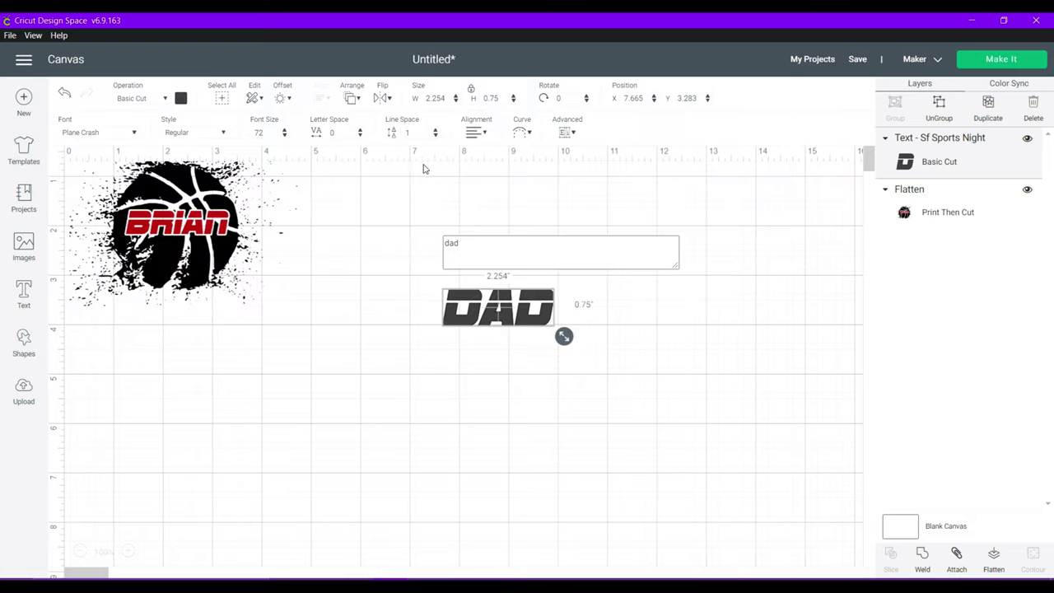
{"action": "left_click", "coordinate": [525, 303]}
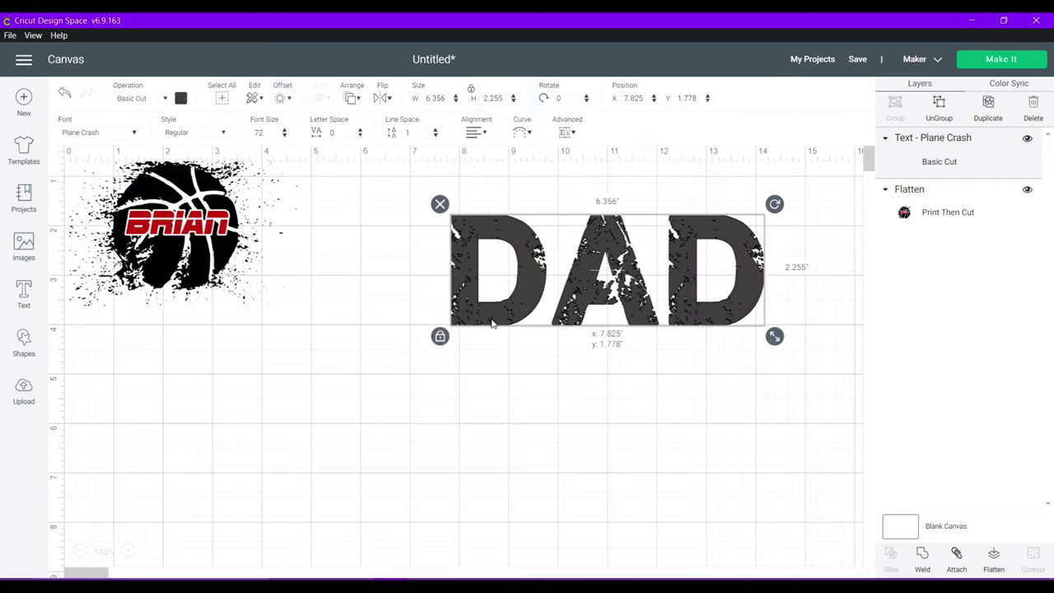
{"action": "left_click_drag", "start_coordinate": [774, 337], "coordinate": [684, 304]}
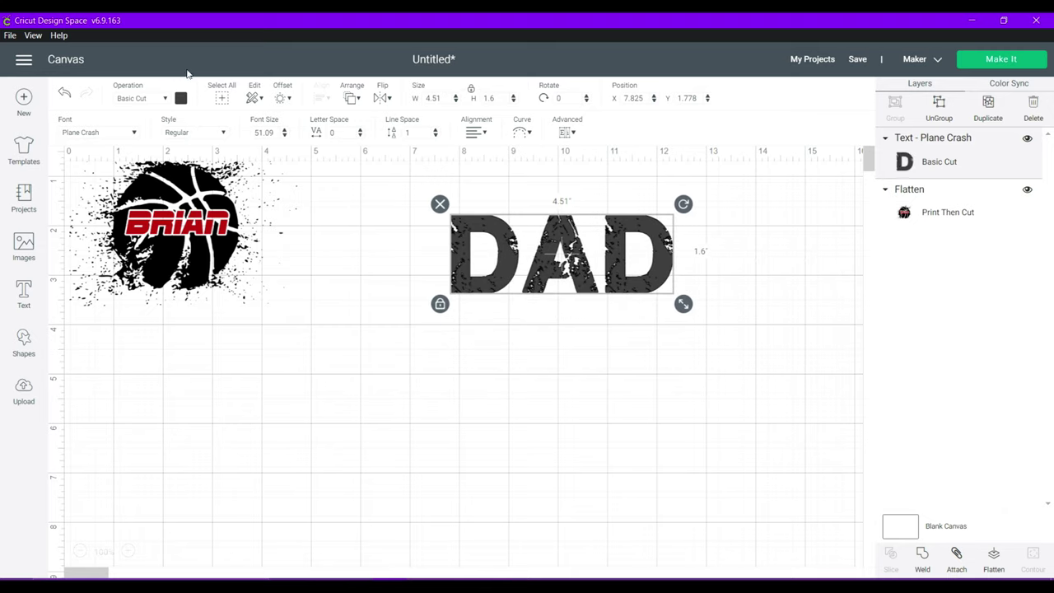
{"action": "left_click", "coordinate": [181, 99]}
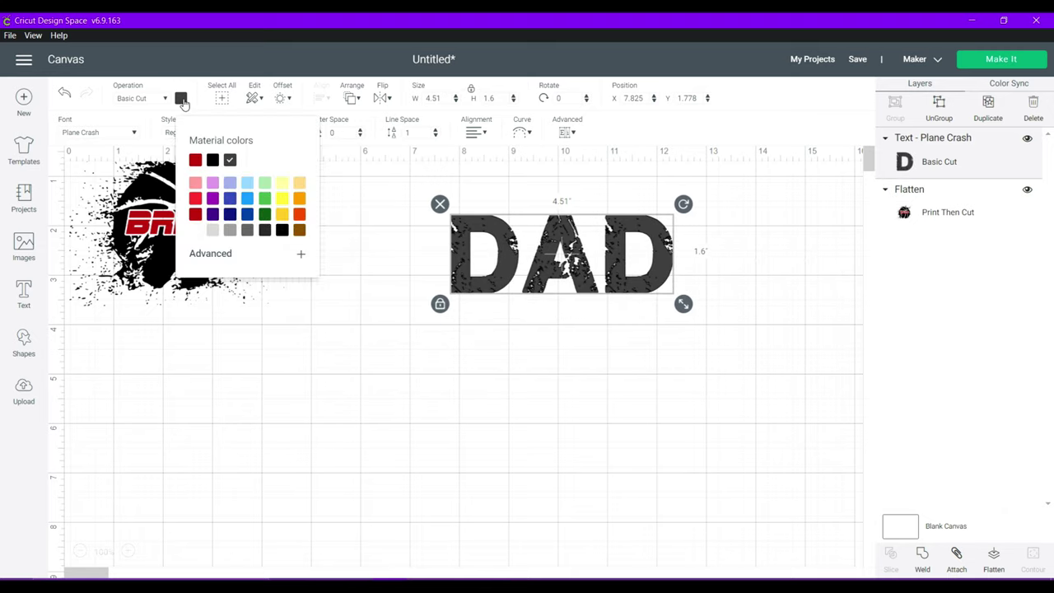
{"action": "left_click", "coordinate": [195, 162]}
{"action": "left_click_drag", "start_coordinate": [551, 285], "coordinate": [525, 244]}
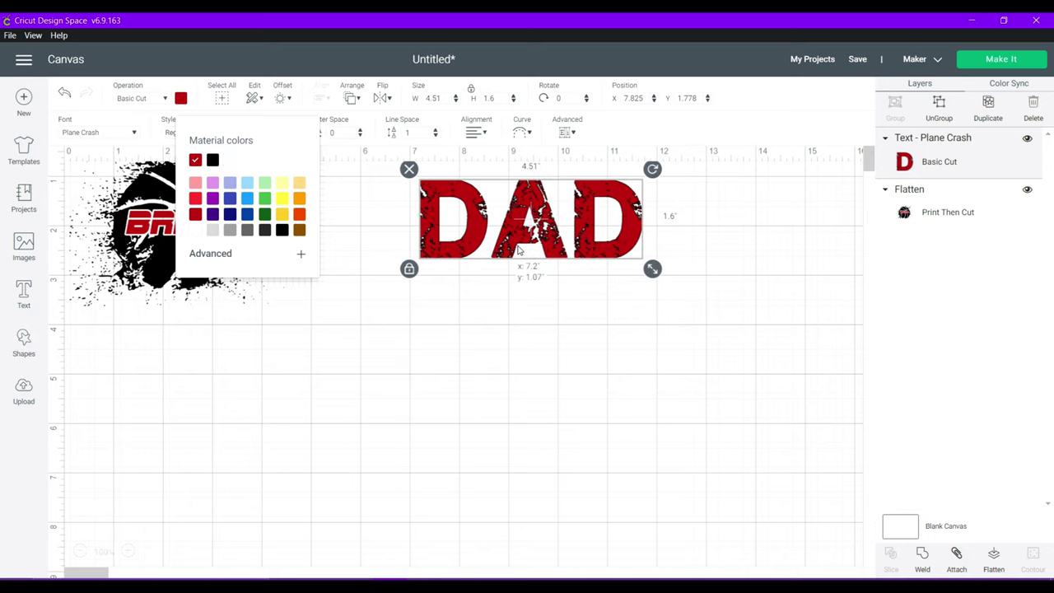
{"action": "mouse_move", "coordinate": [518, 251]}
{"action": "left_mouse_down"}
{"action": "mouse_move", "coordinate": [549, 263]}
{"action": "mouse_move", "coordinate": [522, 251]}
{"action": "left_mouse_up"}
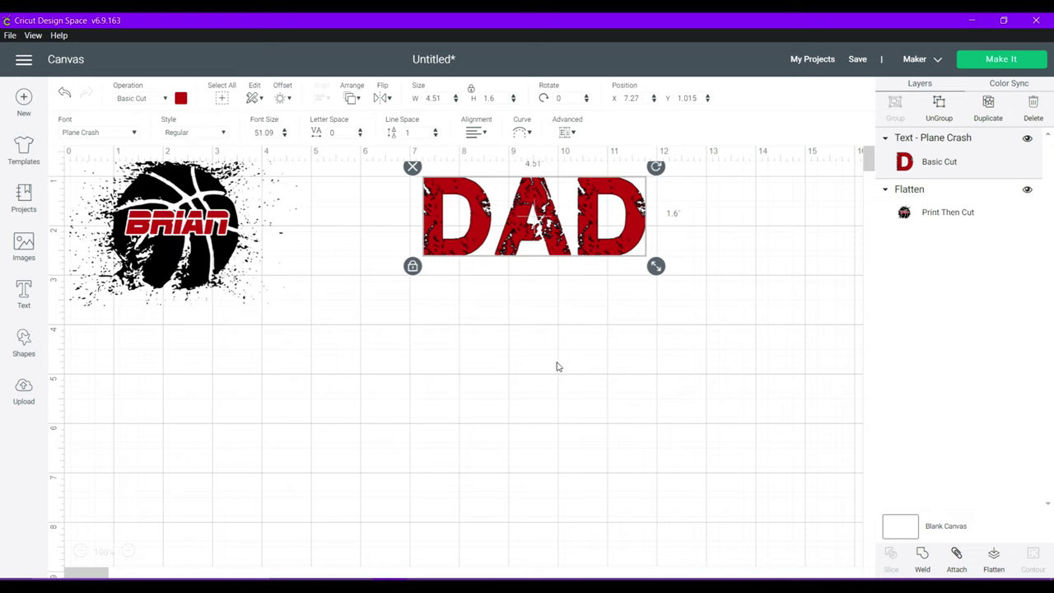
{"action": "left_click", "coordinate": [570, 379]}
{"action": "key", "text": "alt+Tab"}
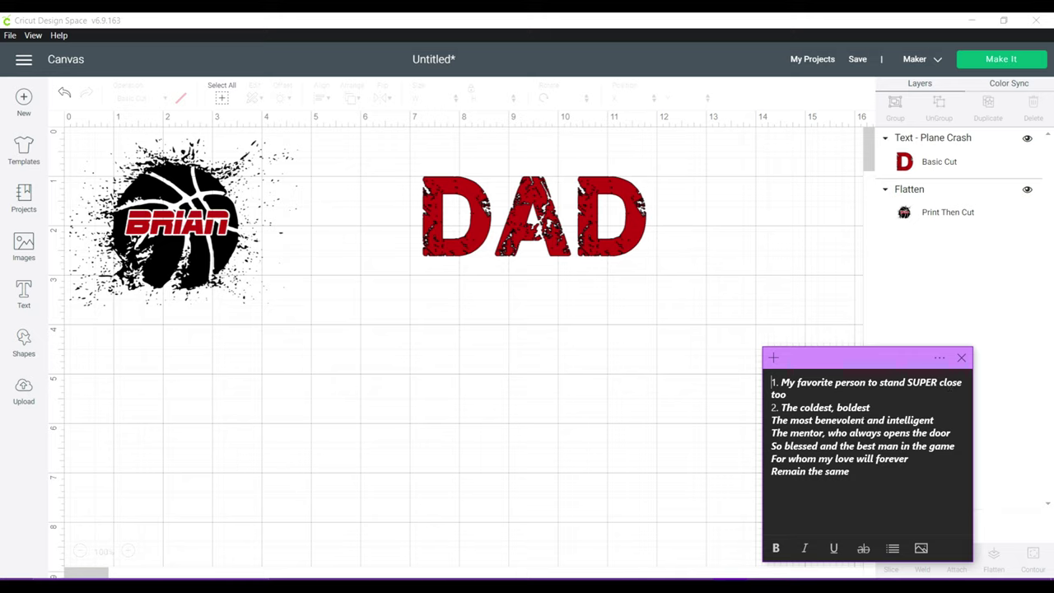
{"action": "left_click_drag", "start_coordinate": [775, 382], "coordinate": [908, 468]}
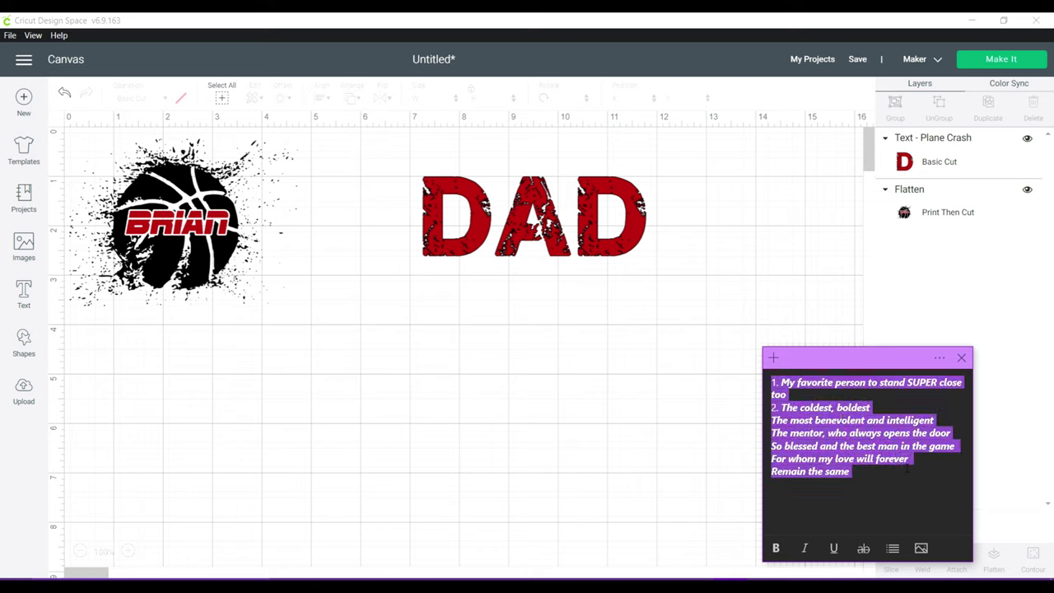
{"action": "right_click", "coordinate": [837, 433]}
{"action": "left_click", "coordinate": [862, 451]}
{"action": "left_click", "coordinate": [579, 315]}
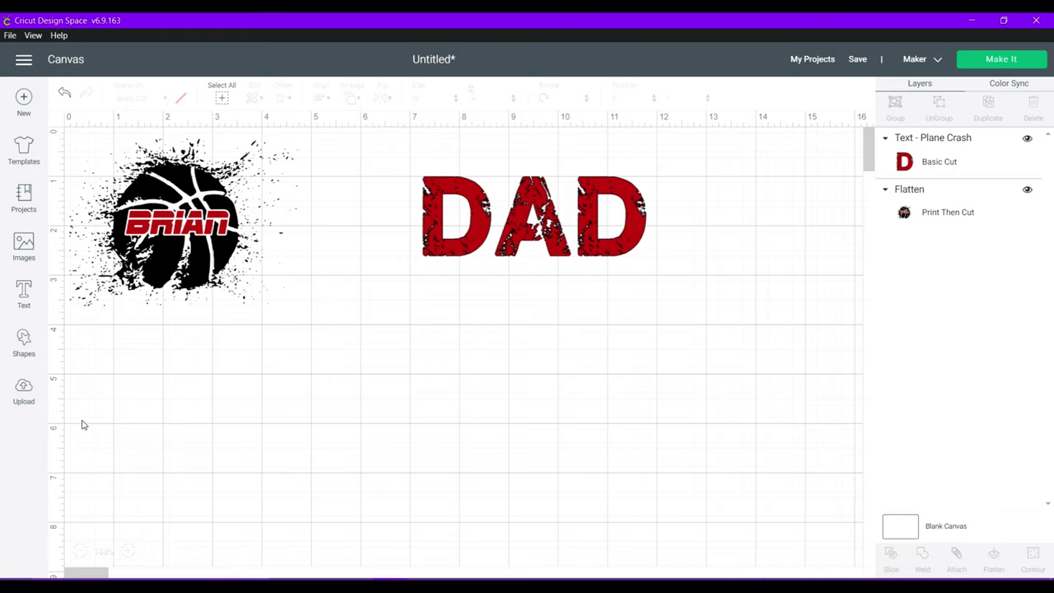
{"action": "left_click", "coordinate": [24, 293]}
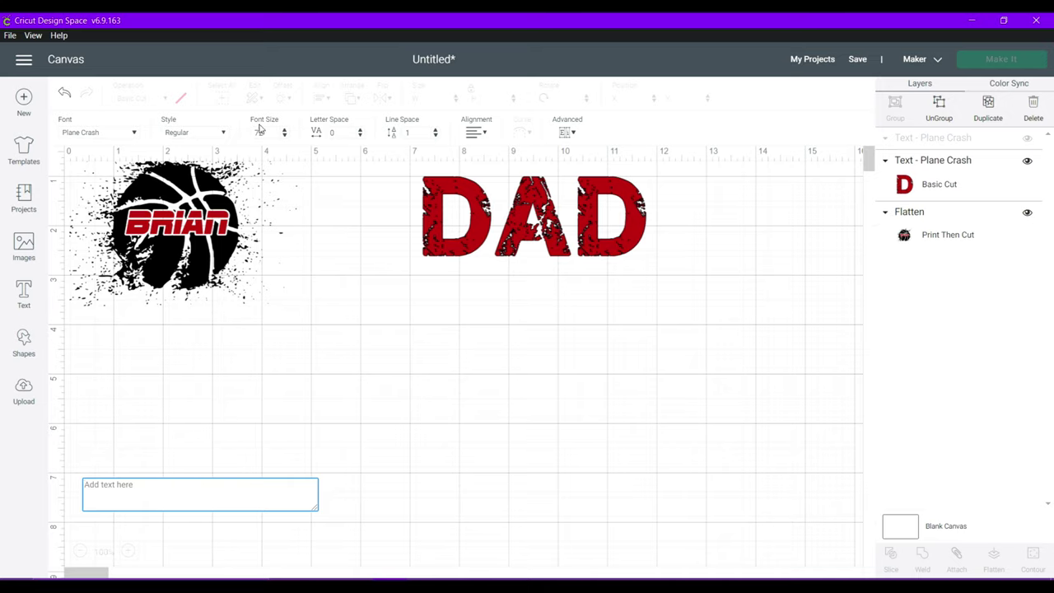
Set the new text box to Times New Roman at size 12 and paste the definition lines.
{"action": "left_click", "coordinate": [137, 134]}
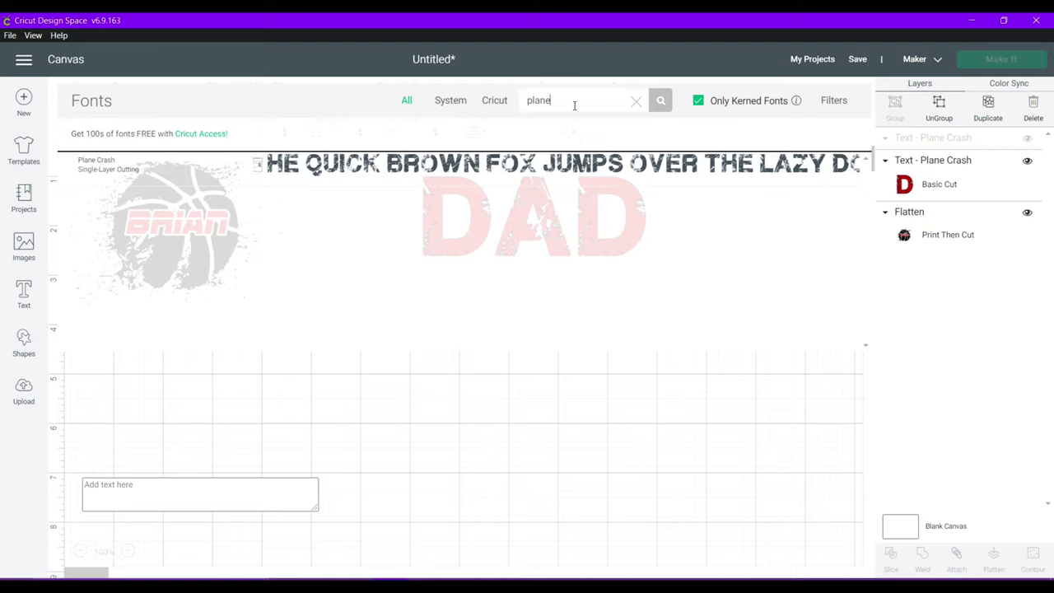
{"action": "left_click_drag", "start_coordinate": [574, 105], "coordinate": [506, 111]}
{"action": "type", "text": "times"}
{"action": "left_click", "coordinate": [494, 164]}
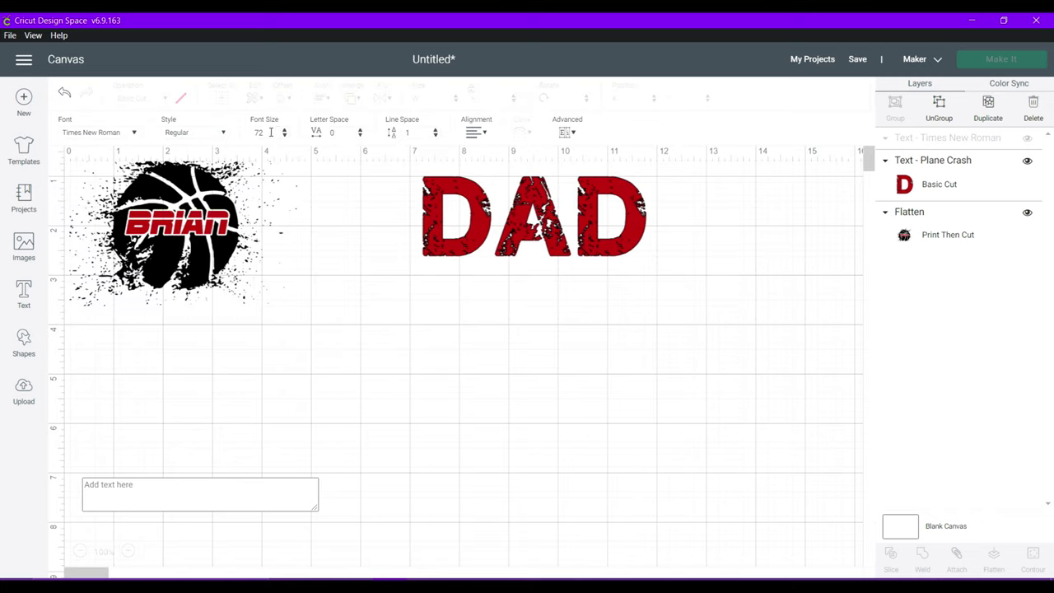
{"action": "double_click", "coordinate": [270, 132]}
{"action": "left_click", "coordinate": [161, 486]}
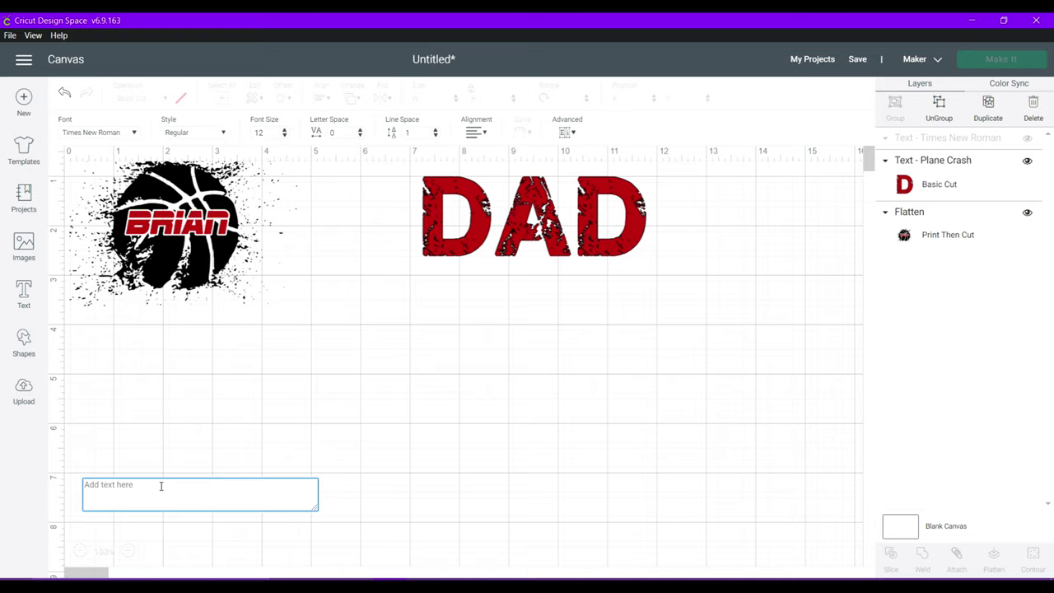
{"action": "key", "text": "ctrl+v"}
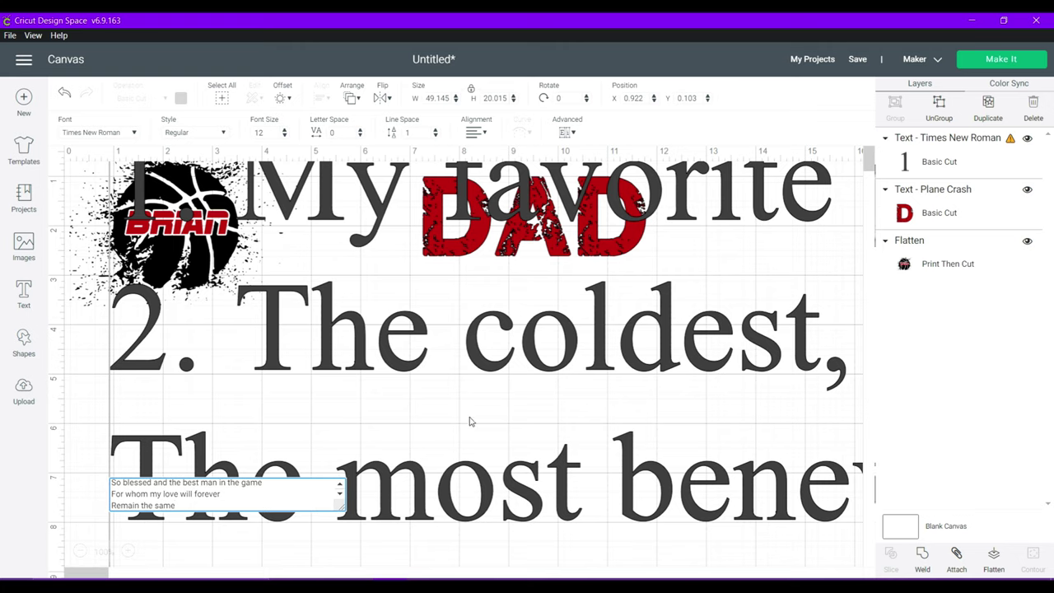
Zoom out to shrink the pasted poem block, then return to full-size view.
{"action": "left_click", "coordinate": [81, 552]}
{"action": "left_click", "coordinate": [80, 551]}
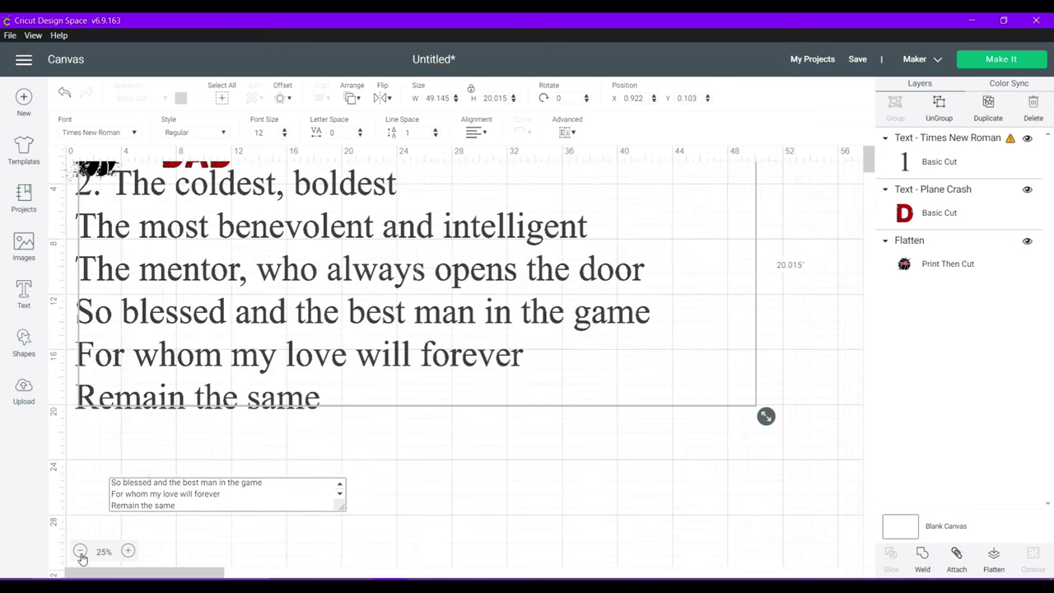
{"action": "left_click", "coordinate": [750, 448]}
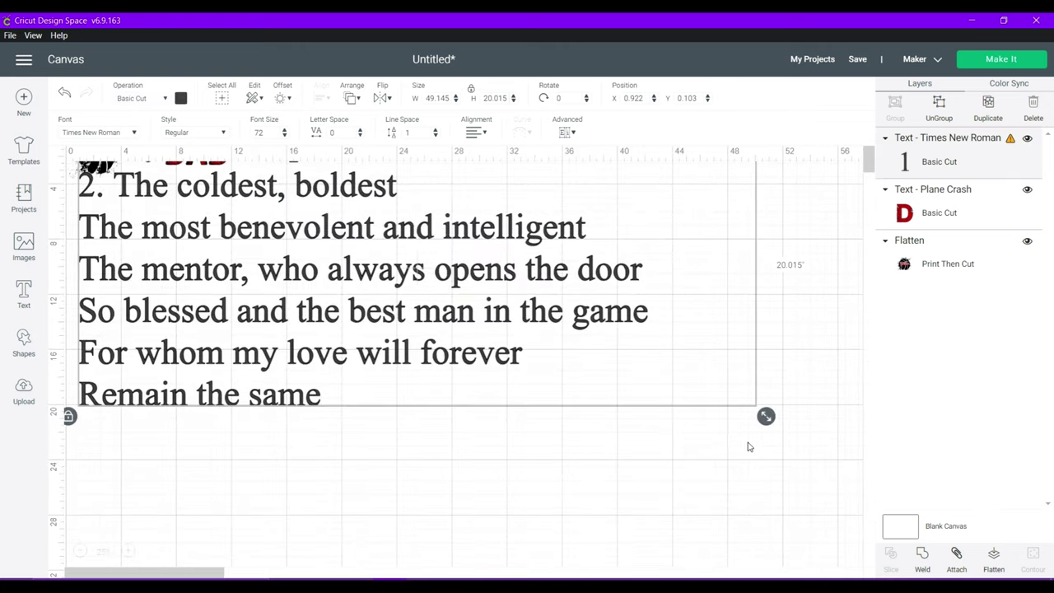
{"action": "left_click_drag", "start_coordinate": [766, 417], "coordinate": [221, 111]}
{"action": "left_click", "coordinate": [127, 551]}
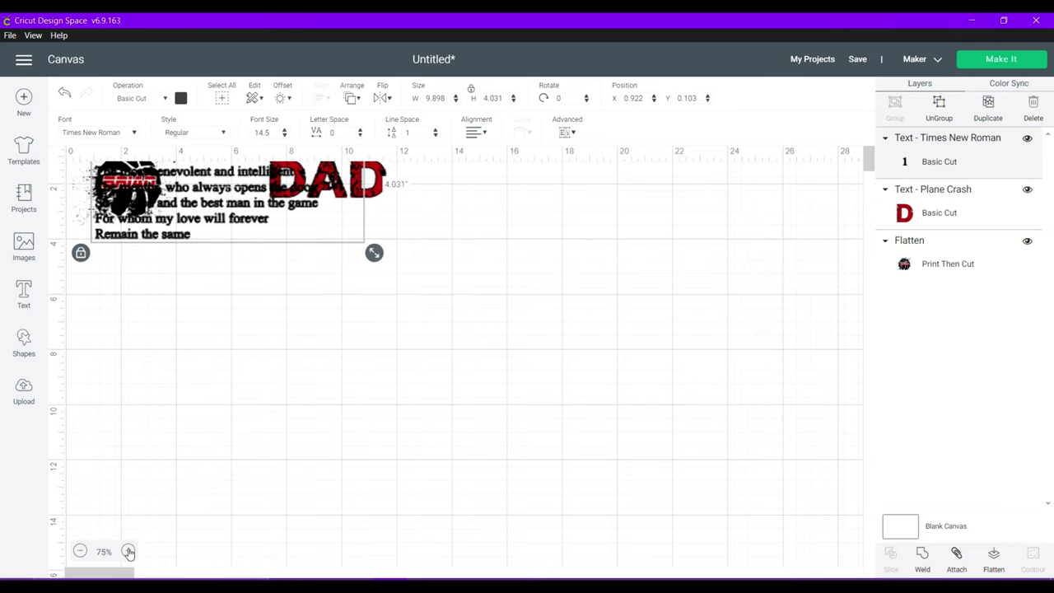
{"action": "left_click", "coordinate": [128, 551]}
{"action": "left_click", "coordinate": [128, 551]}
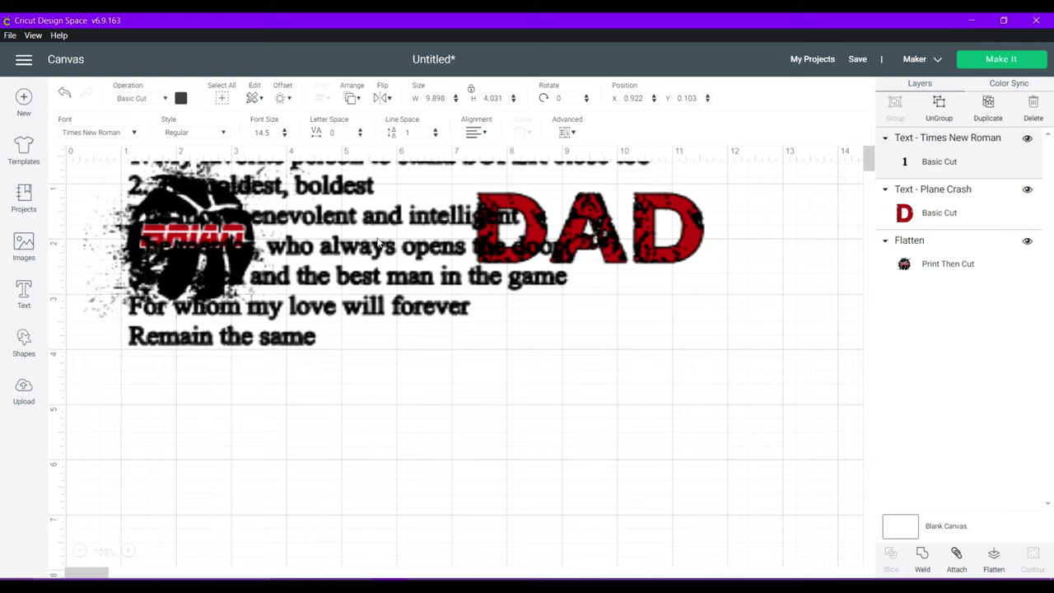
Resize the poem to about 6.25 inches wide and centre it beneath DAD.
{"action": "left_click_drag", "start_coordinate": [394, 244], "coordinate": [572, 389]}
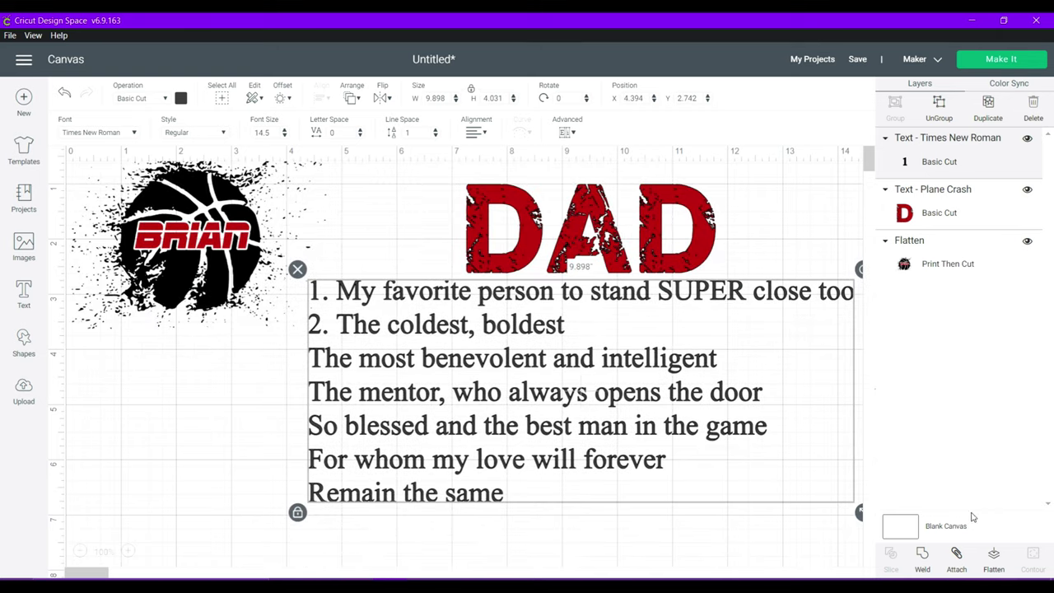
{"action": "left_click_drag", "start_coordinate": [859, 512], "coordinate": [658, 409]}
{"action": "left_click", "coordinate": [658, 409]}
{"action": "left_click_drag", "start_coordinate": [409, 309], "coordinate": [547, 317]}
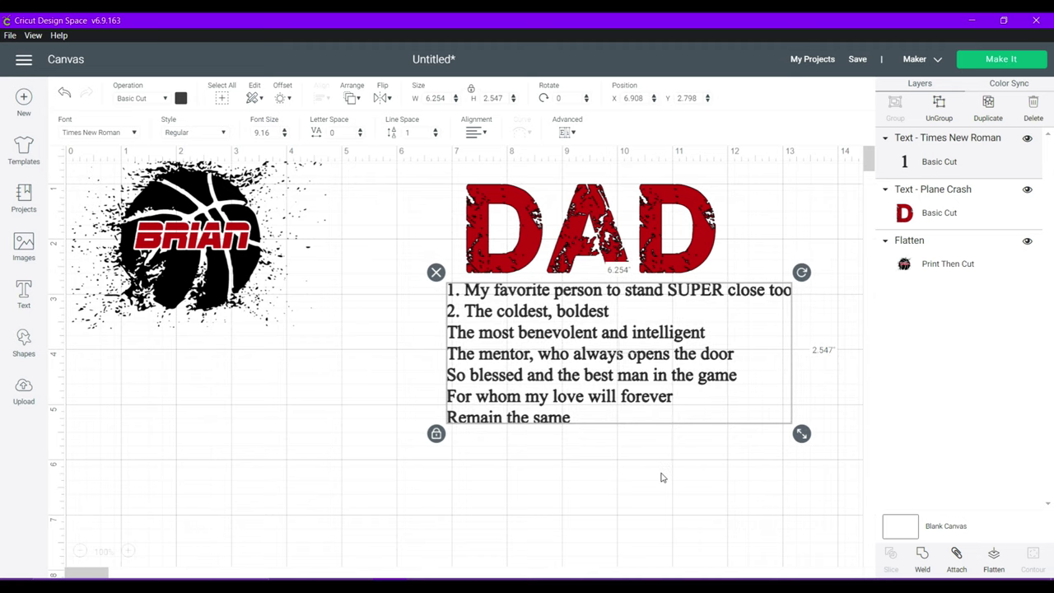
{"action": "left_click", "coordinate": [700, 499]}
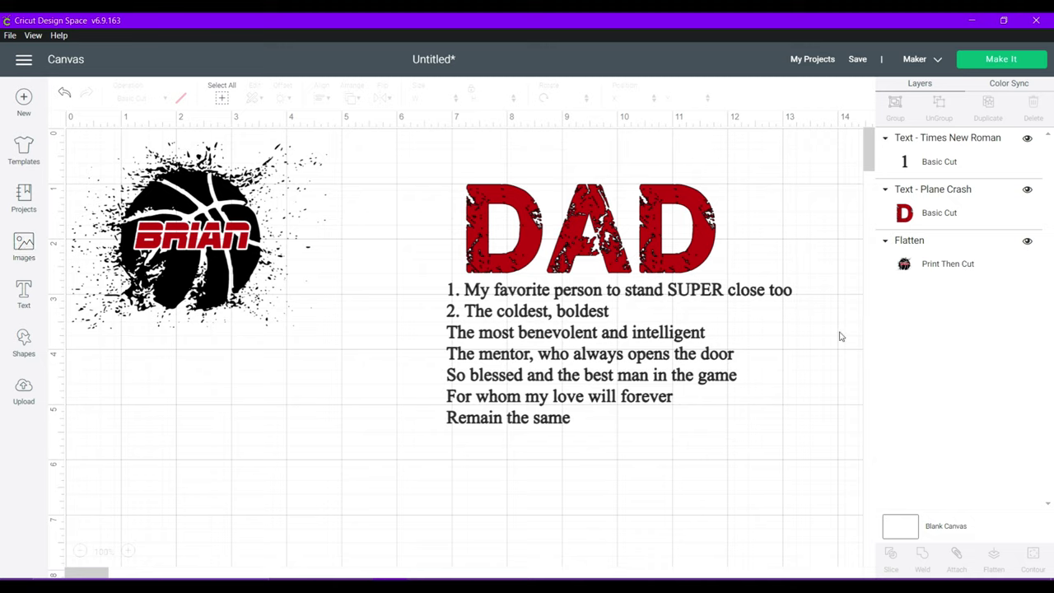
{"action": "left_click", "coordinate": [24, 290]}
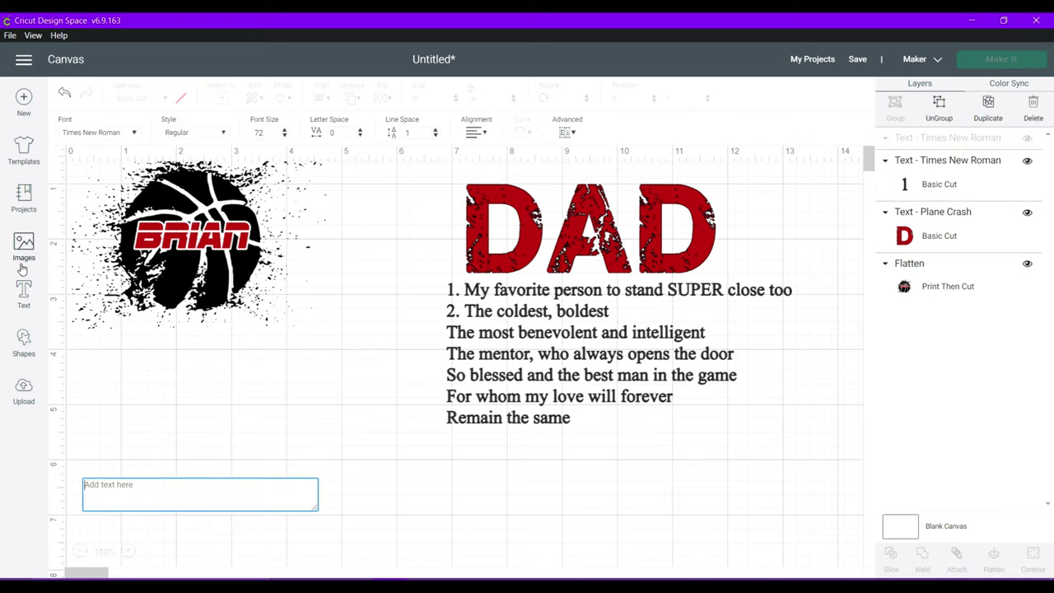
Insert a Square, flatten it into a thin bar, and move it between DAD and the poem.
{"action": "left_click", "coordinate": [23, 343]}
{"action": "left_click", "coordinate": [77, 247]}
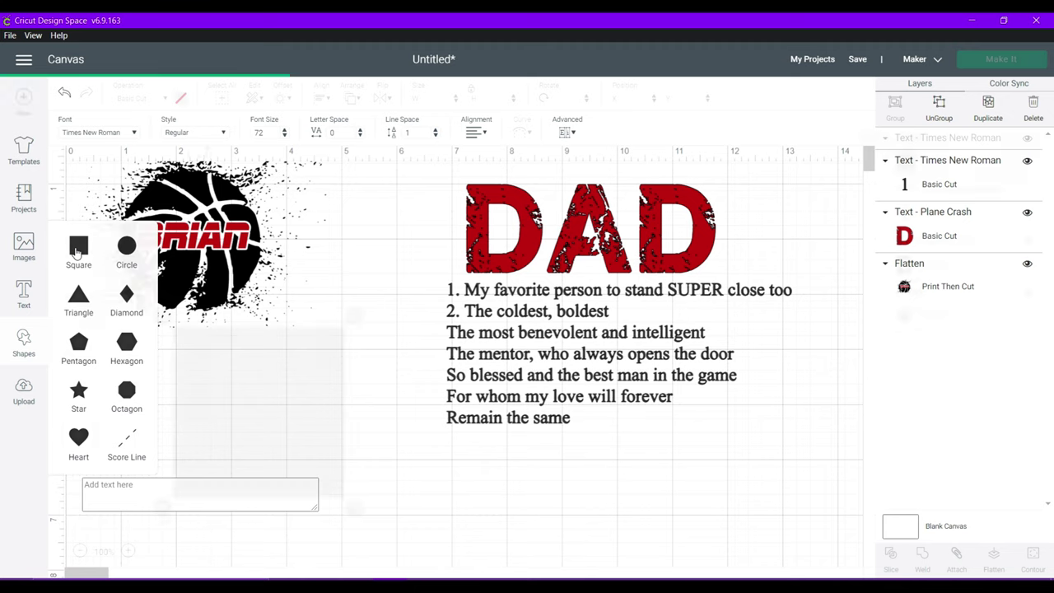
{"action": "left_click_drag", "start_coordinate": [354, 507], "coordinate": [327, 355]}
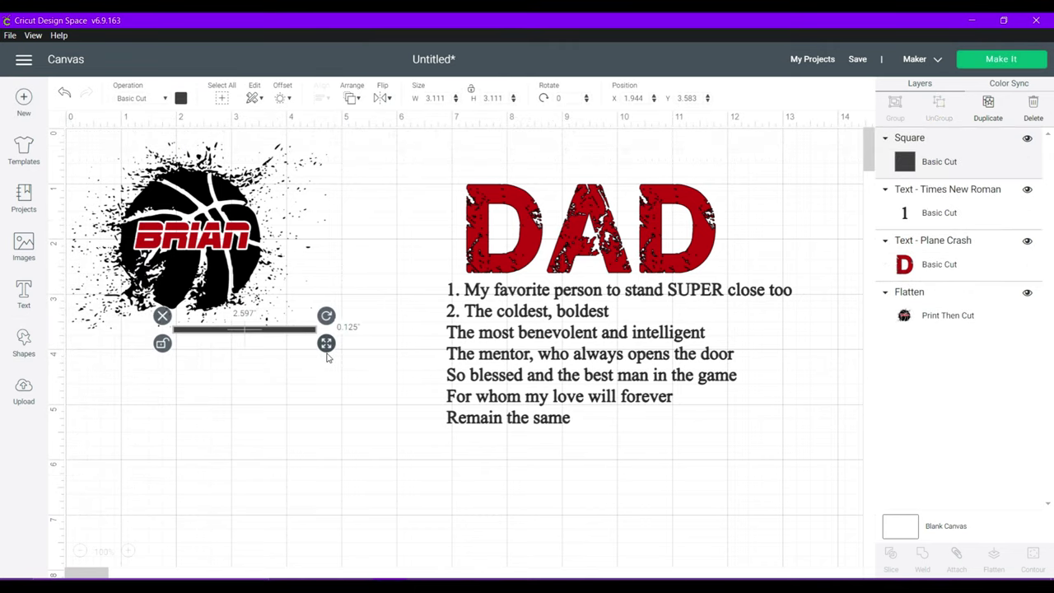
{"action": "left_click_drag", "start_coordinate": [272, 329], "coordinate": [853, 303]}
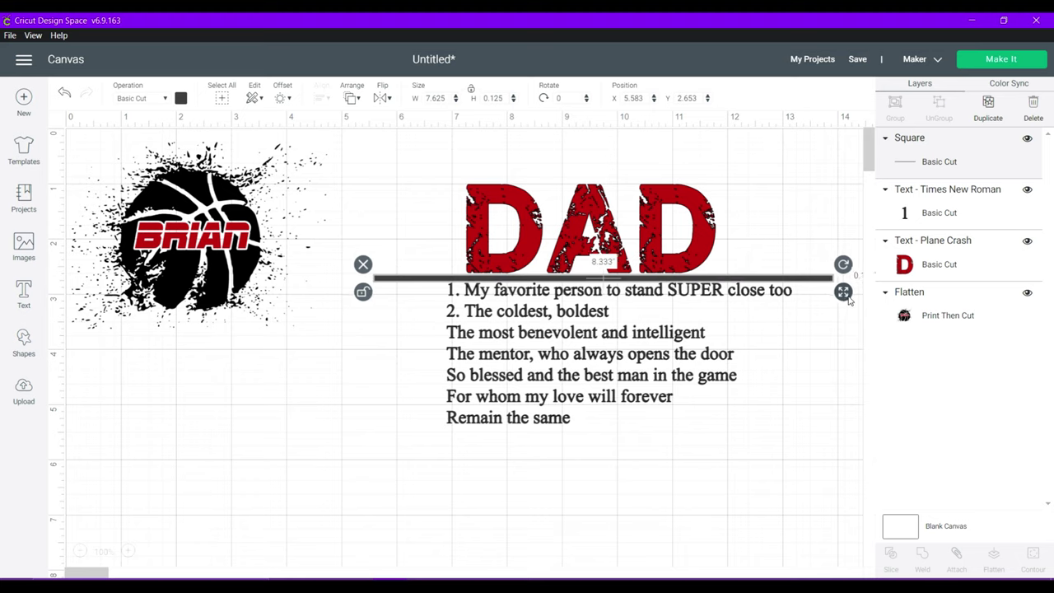
Nudge the poem down and adjust the bar to 8.472 × 0.111 beneath DAD.
{"action": "left_click", "coordinate": [574, 350]}
{"action": "left_click_drag", "start_coordinate": [573, 350], "coordinate": [574, 353]}
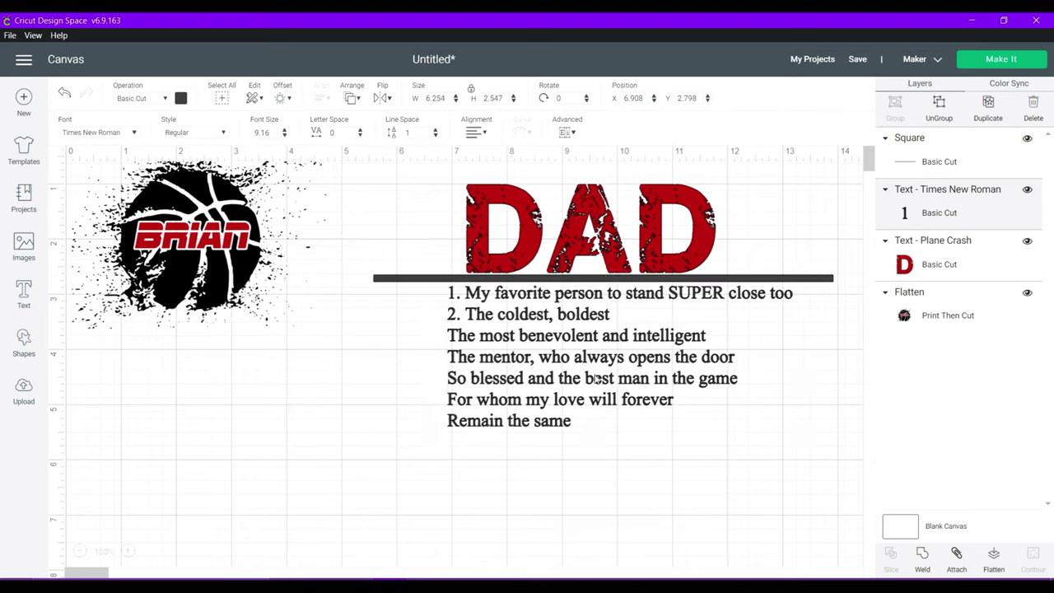
{"action": "left_click", "coordinate": [695, 284]}
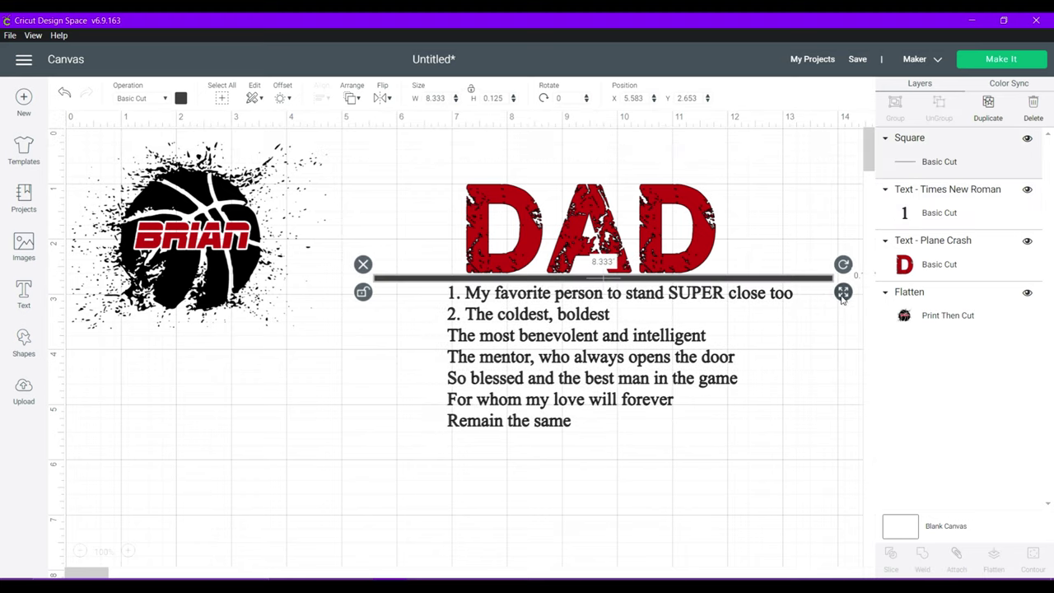
{"action": "left_click_drag", "start_coordinate": [845, 293], "coordinate": [804, 294]}
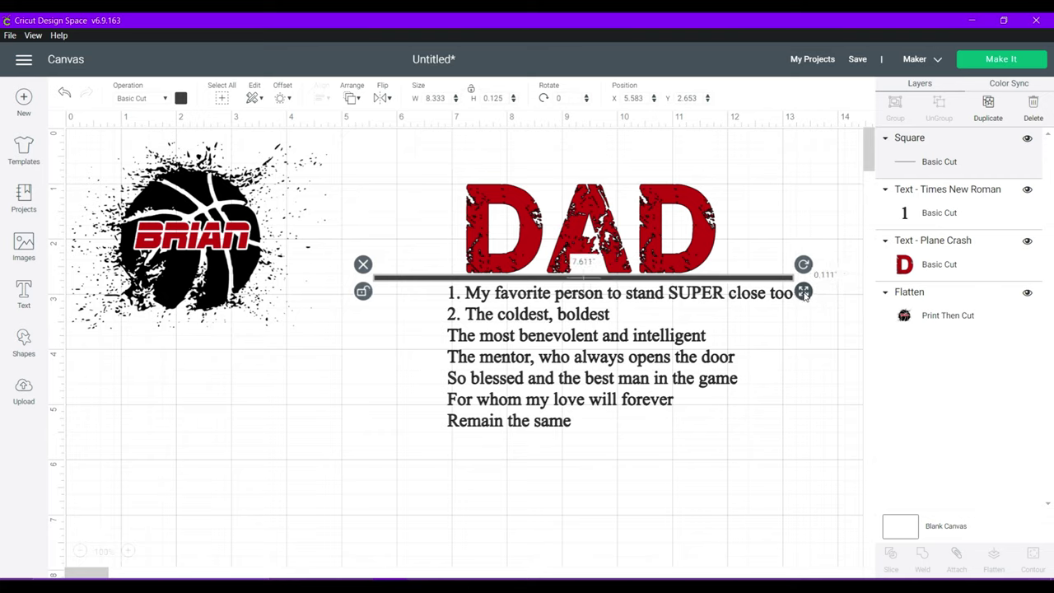
{"action": "left_click", "coordinate": [739, 468]}
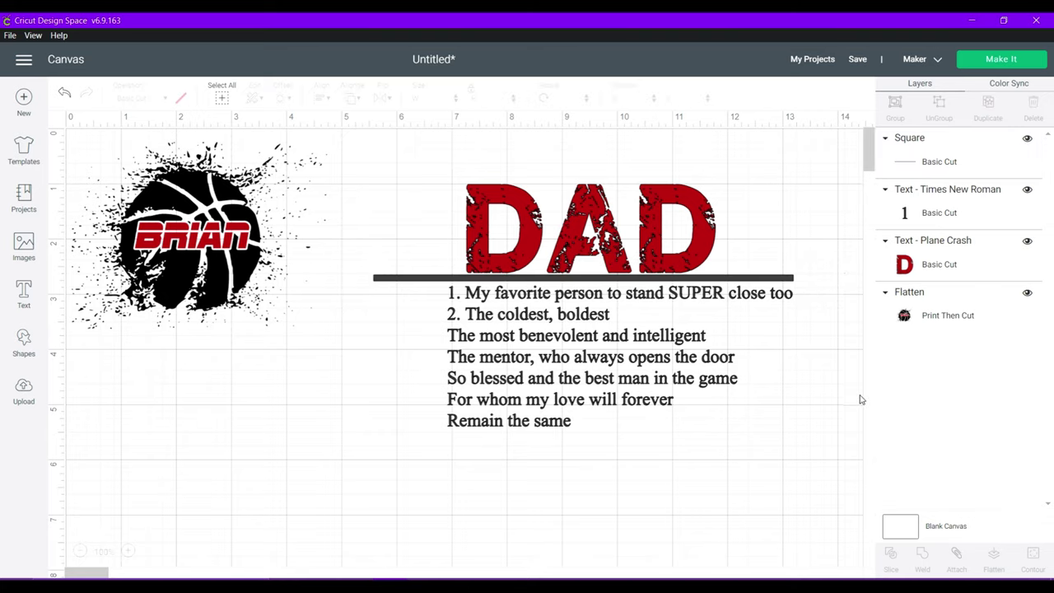
{"action": "left_click", "coordinate": [707, 280]}
{"action": "left_click_drag", "start_coordinate": [707, 280], "coordinate": [714, 287]}
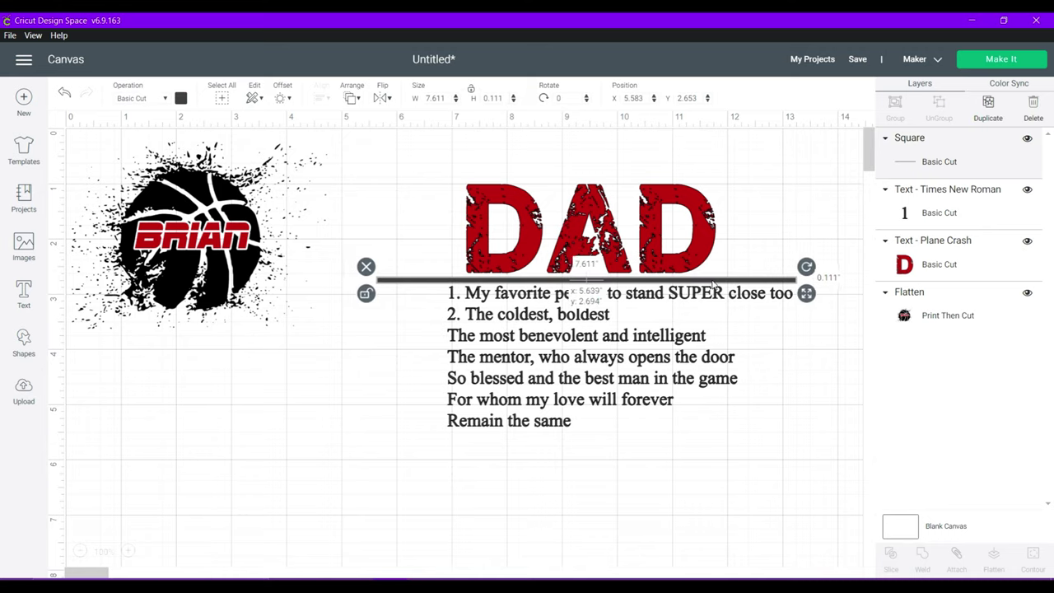
{"action": "left_click_drag", "start_coordinate": [813, 301], "coordinate": [778, 285]}
{"action": "left_click", "coordinate": [830, 288]}
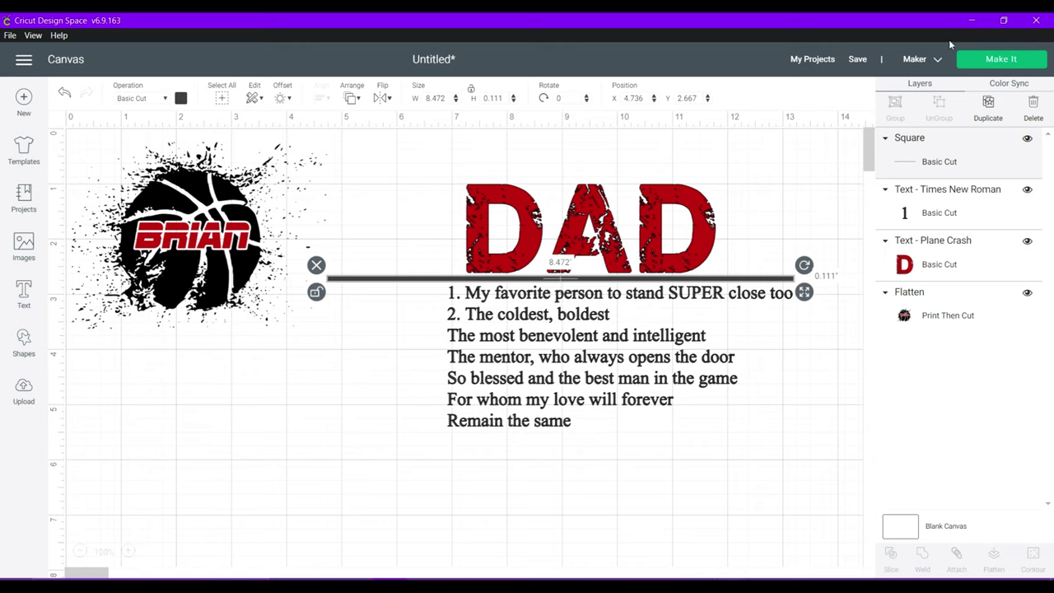
Duplicate the bar and place the copy below the line 'Remain the same'.
{"action": "left_click", "coordinate": [989, 102]}
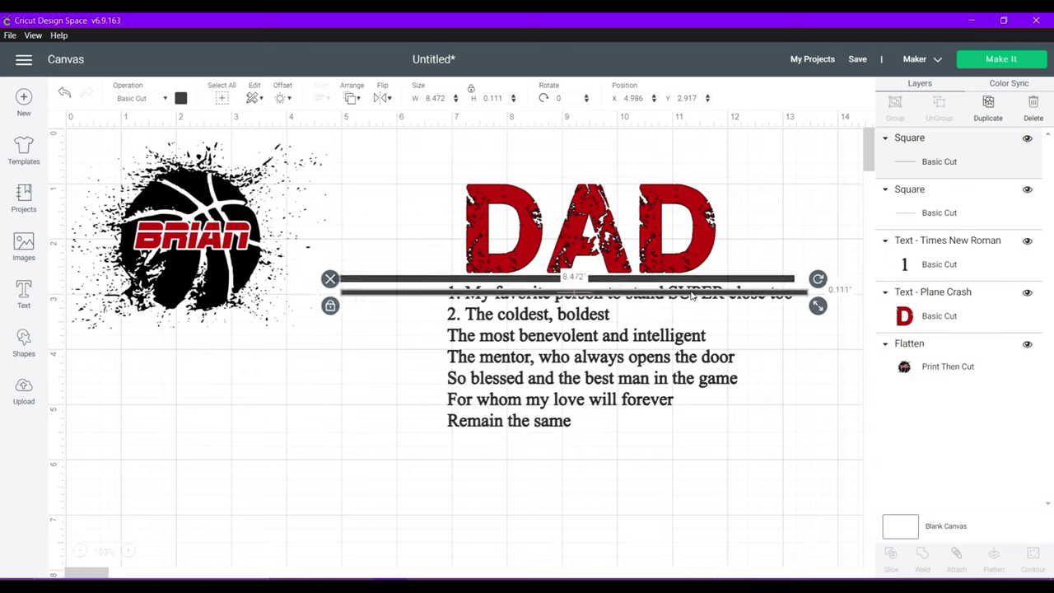
{"action": "left_click_drag", "start_coordinate": [697, 293], "coordinate": [678, 439]}
{"action": "left_click", "coordinate": [704, 475]}
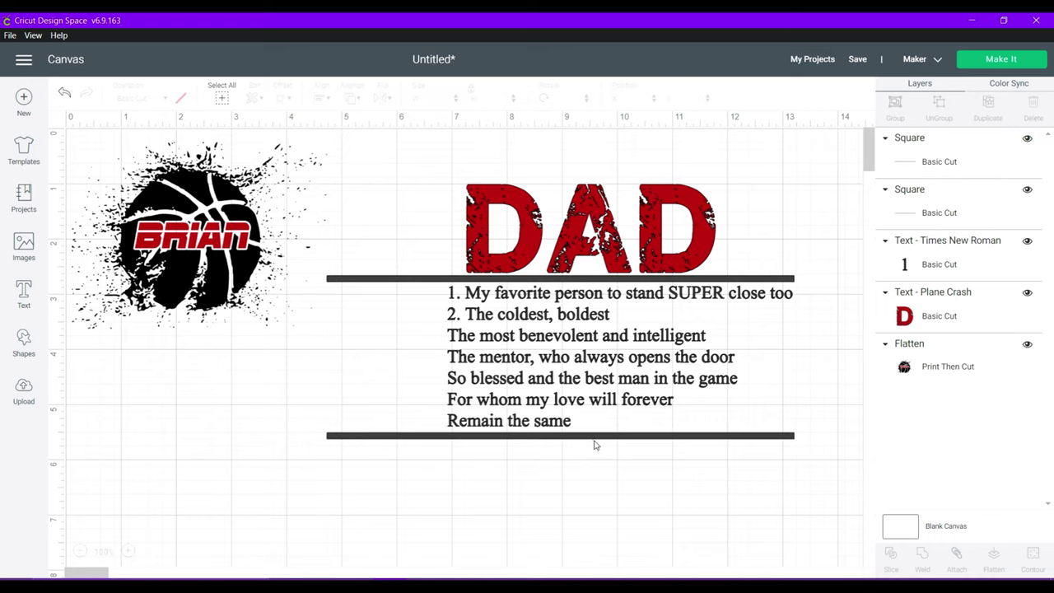
Duplicate the bottom bar again and rotate the new copy to stand upright.
{"action": "left_click", "coordinate": [723, 442]}
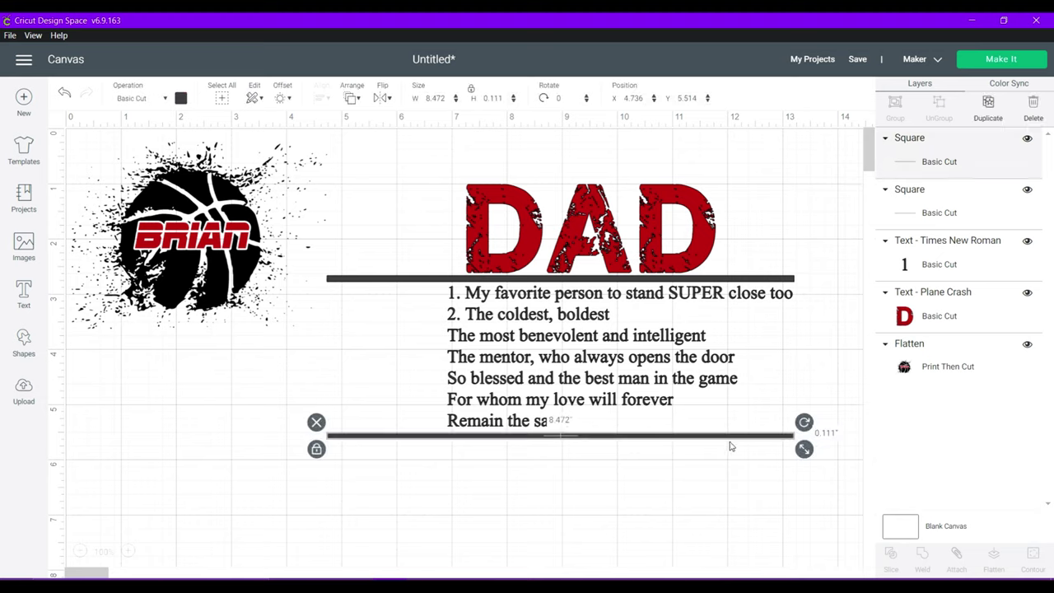
{"action": "left_click", "coordinate": [989, 102]}
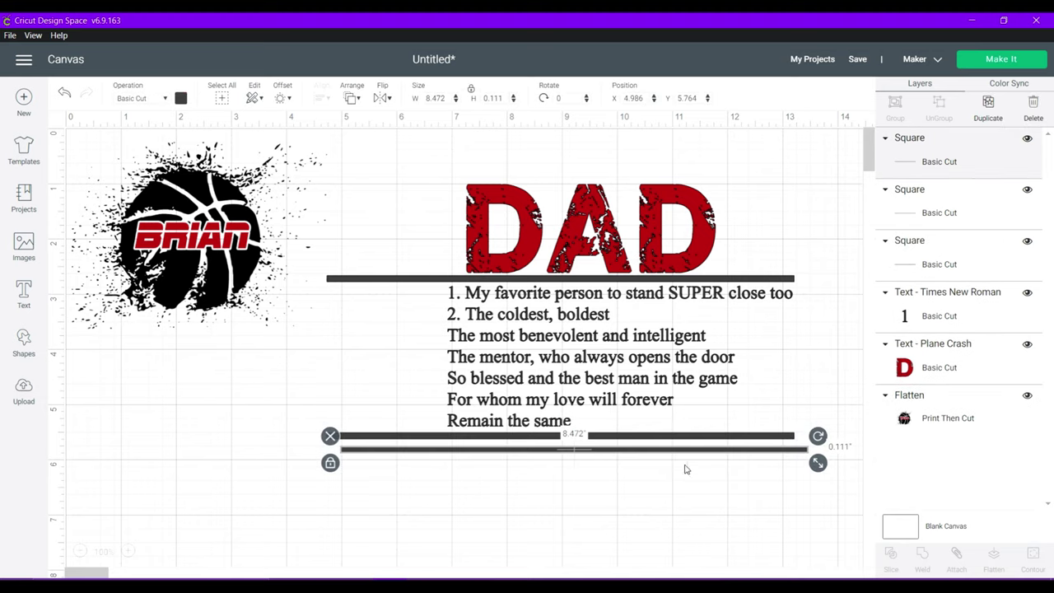
{"action": "left_click_drag", "start_coordinate": [818, 463], "coordinate": [424, 321]}
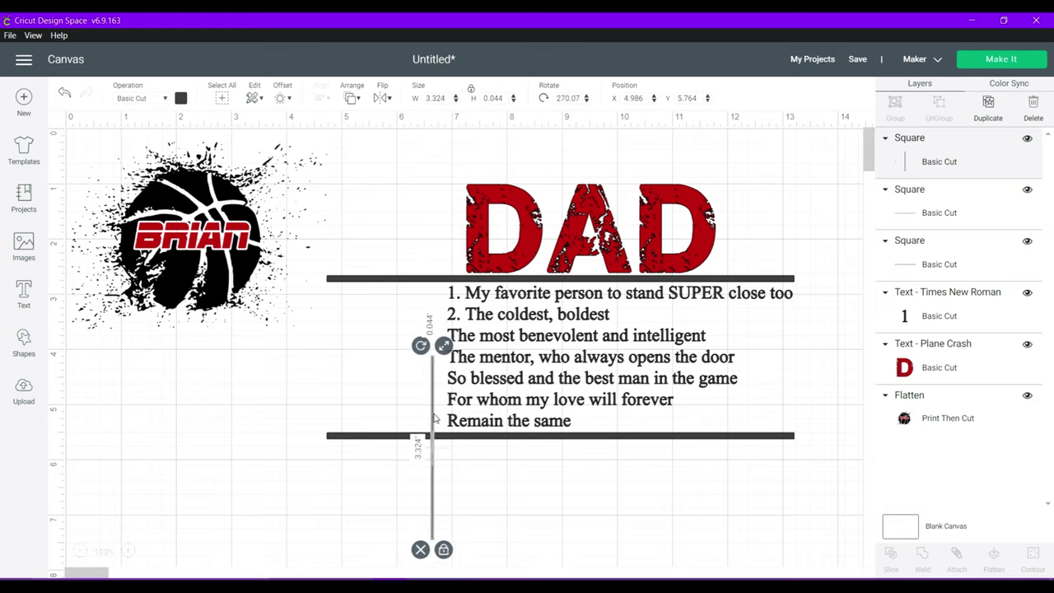
Move the upright bar to the poem's left edge and shorten it to 2.926 in between both bars.
{"action": "left_click_drag", "start_coordinate": [434, 405], "coordinate": [439, 315]}
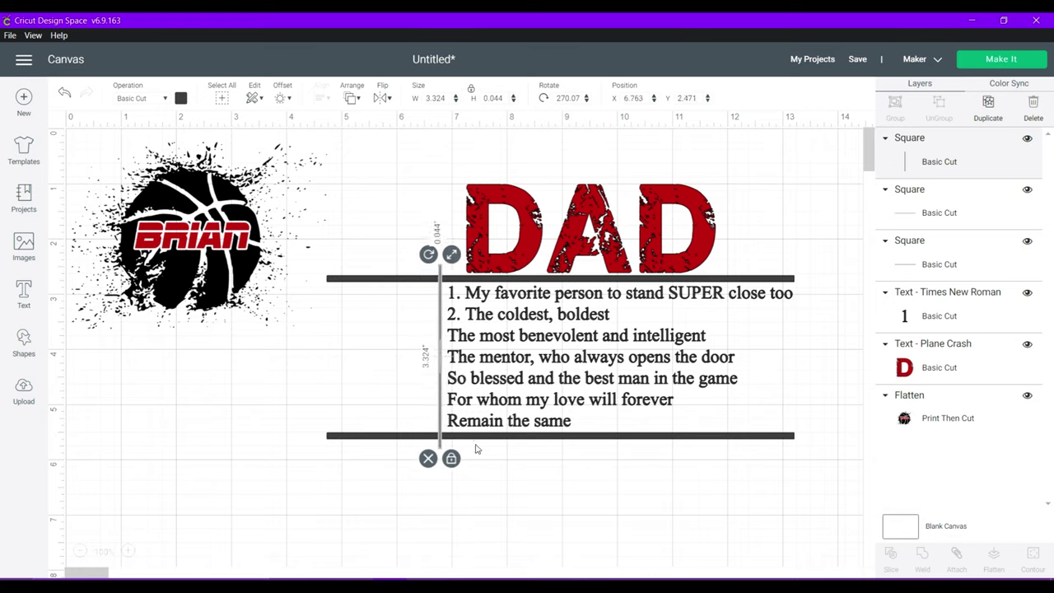
{"action": "left_click_drag", "start_coordinate": [452, 255], "coordinate": [451, 266]}
{"action": "left_click_drag", "start_coordinate": [452, 265], "coordinate": [451, 278]}
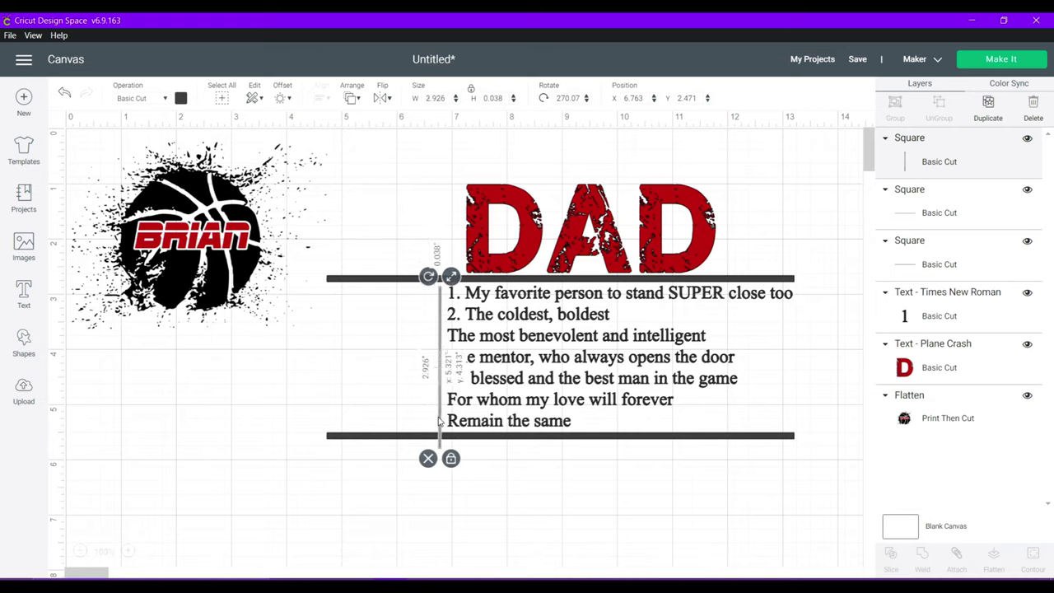
{"action": "left_click", "coordinate": [506, 511]}
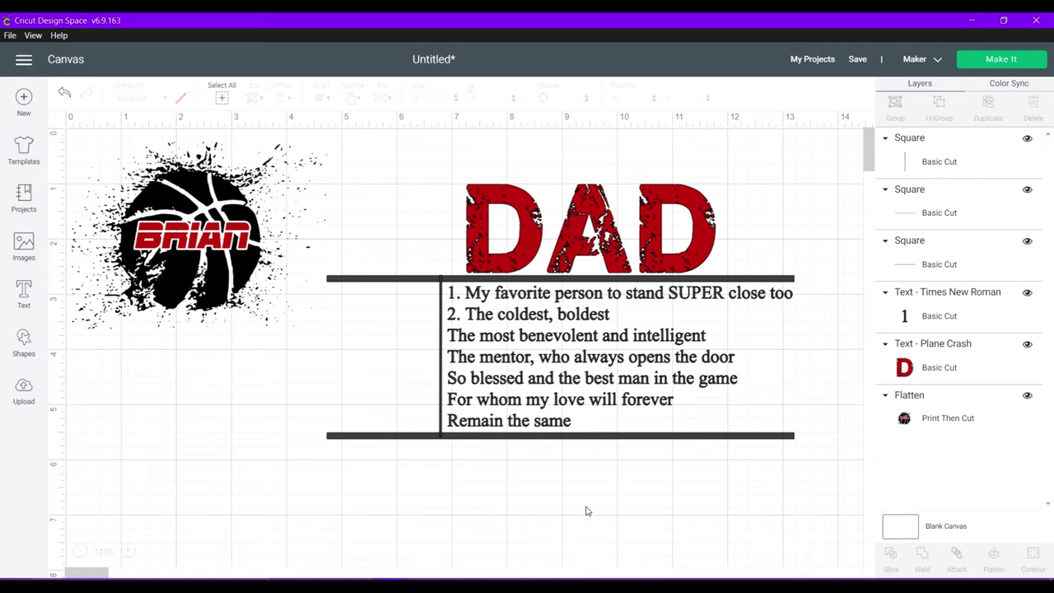
{"action": "left_click", "coordinate": [441, 347]}
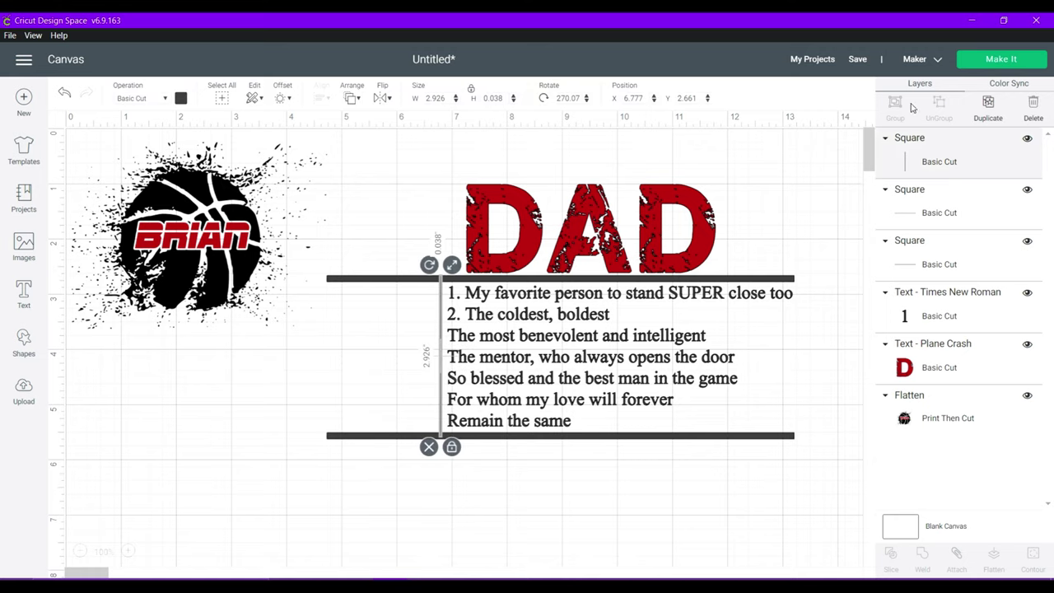
Weld the three Square frame bars into a single shape.
{"action": "left_click", "coordinate": [949, 262]}
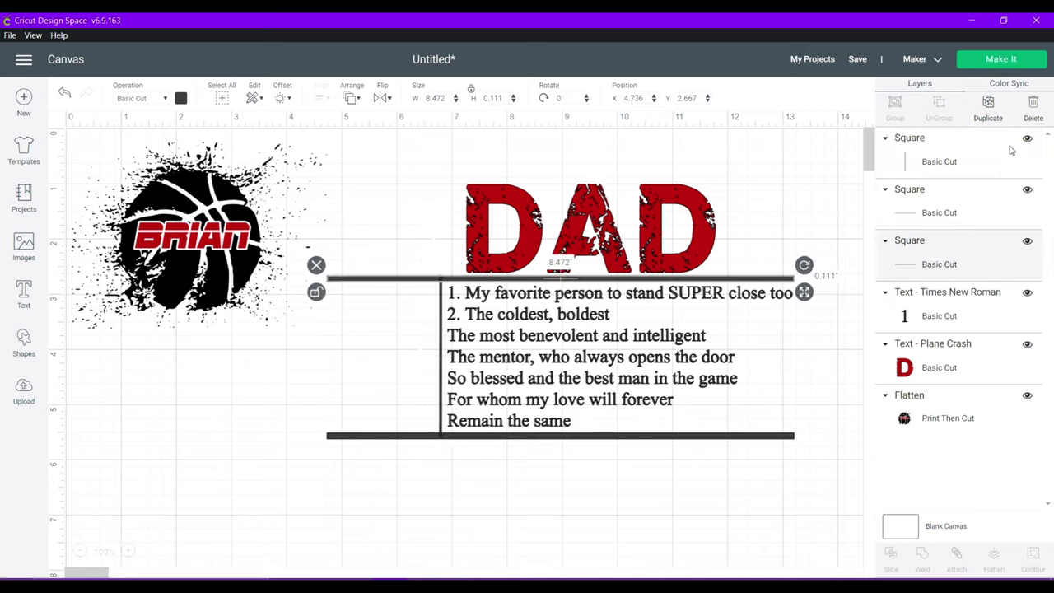
{"action": "left_click", "coordinate": [952, 215], "text": "shift"}
{"action": "left_click", "coordinate": [952, 161], "text": "shift"}
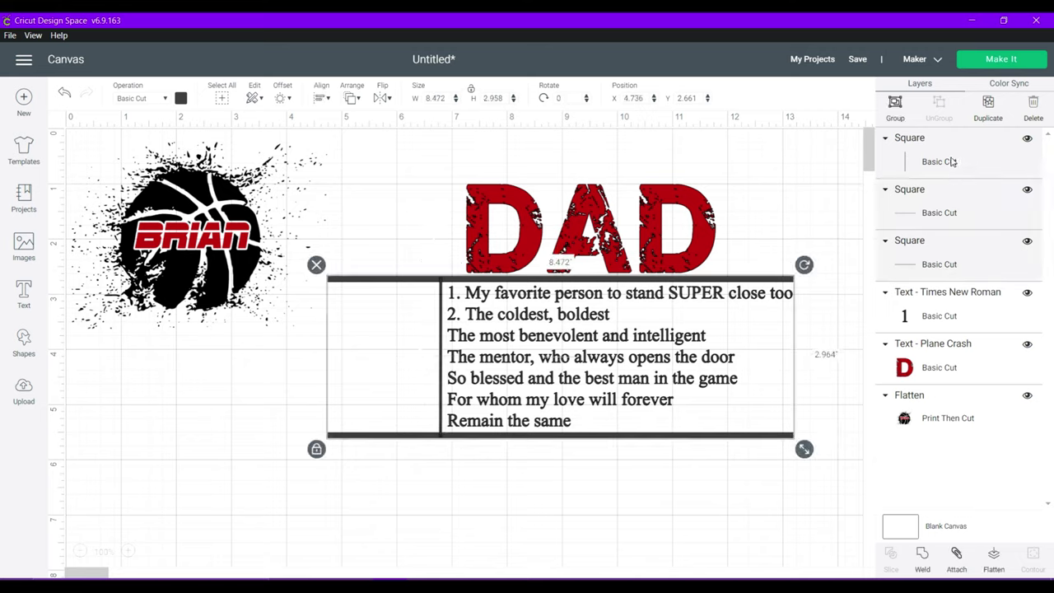
{"action": "left_click", "coordinate": [923, 566]}
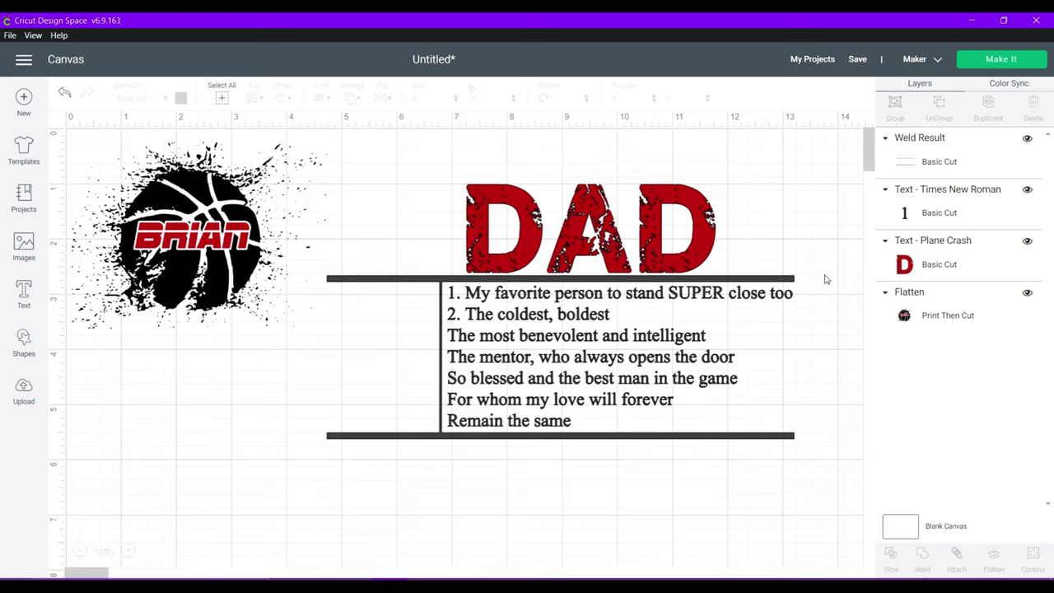
Colour the welded 8.472 × 2.958 frame black.
{"action": "left_click", "coordinate": [917, 158]}
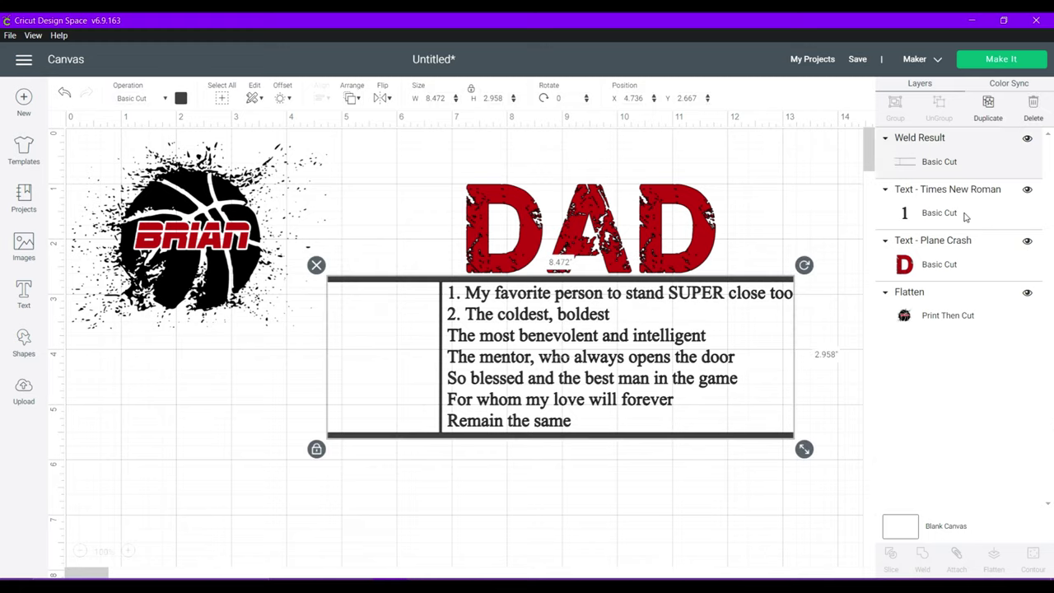
{"action": "left_click", "coordinate": [180, 99]}
{"action": "left_click", "coordinate": [211, 161]}
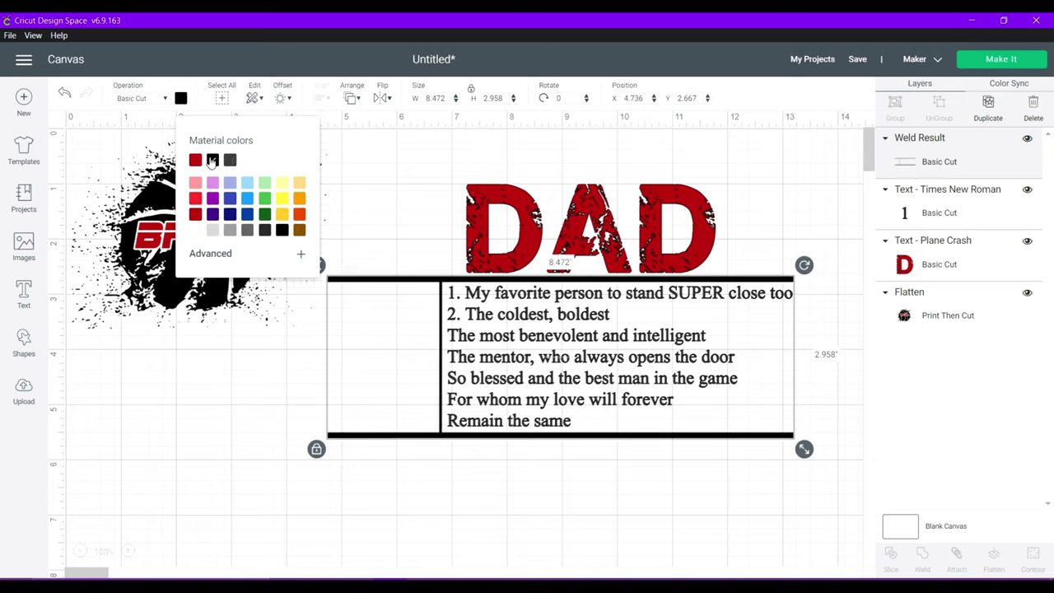
{"action": "left_click", "coordinate": [449, 511]}
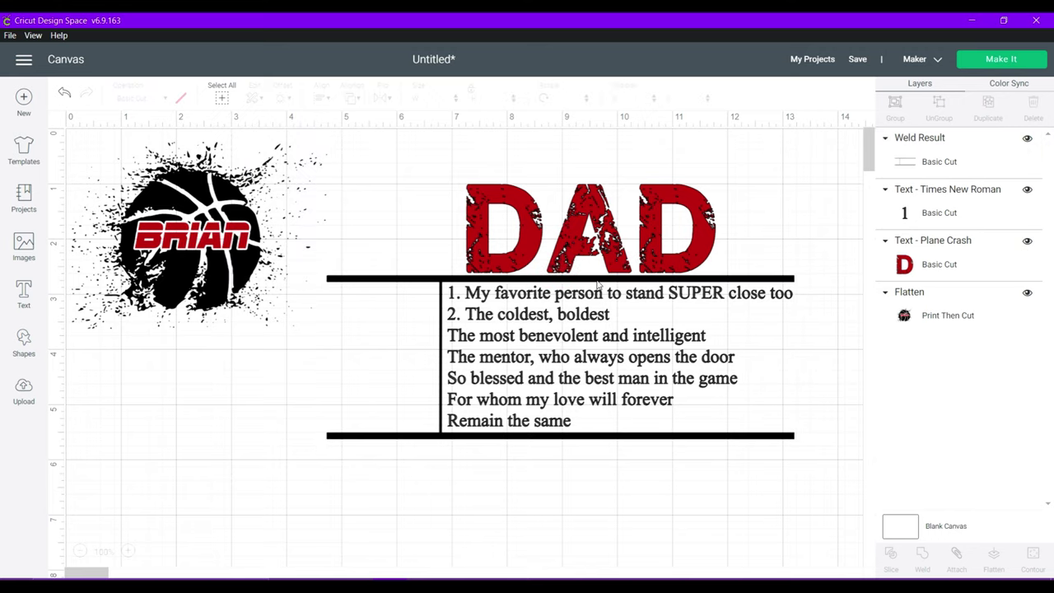
{"action": "left_click", "coordinate": [459, 282]}
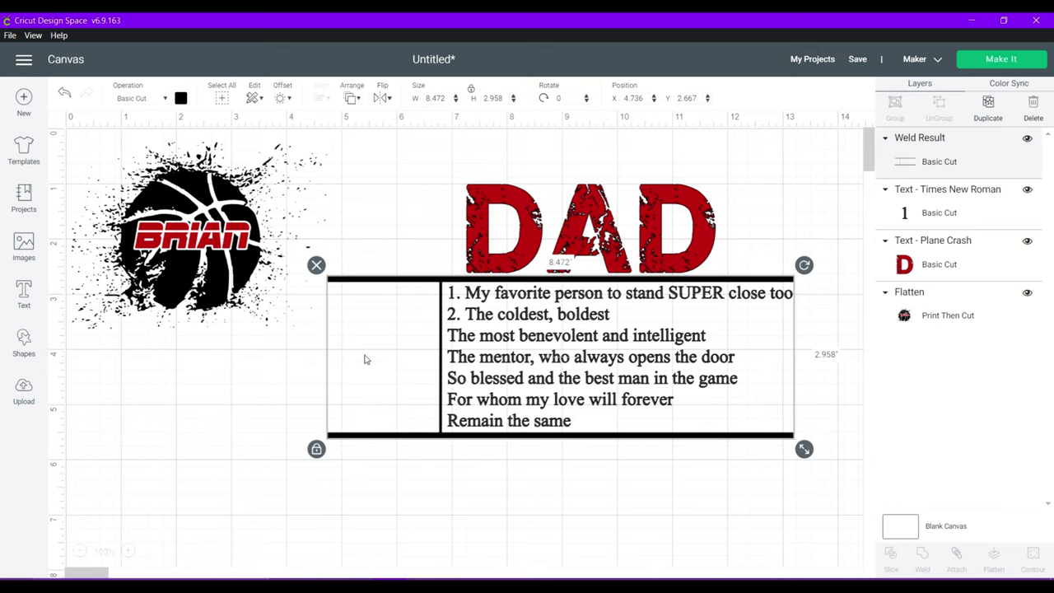
Add an 'n.' text box in Bold Italic style.
{"action": "left_click", "coordinate": [24, 294]}
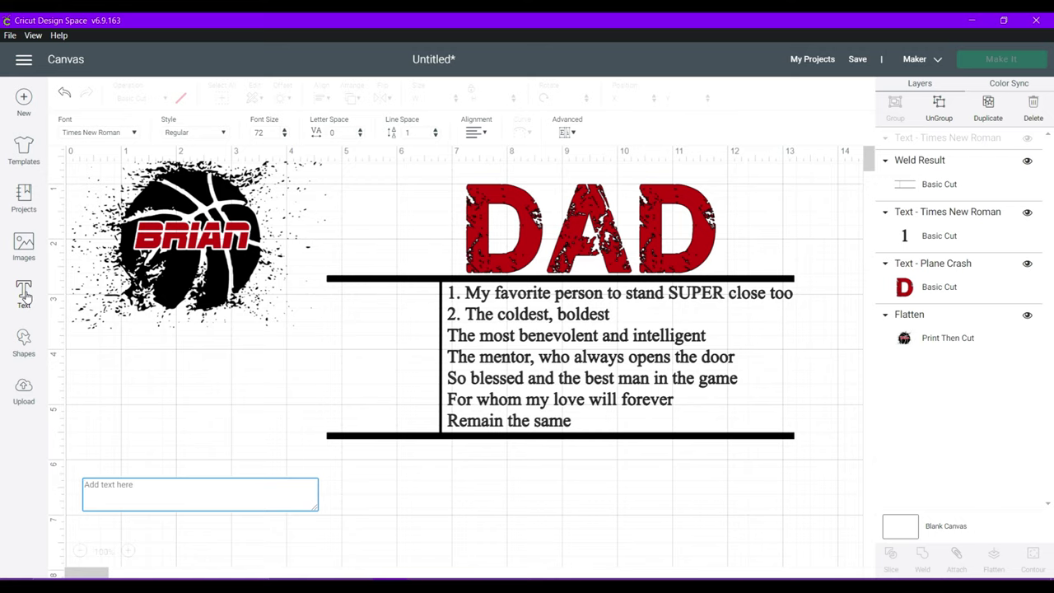
{"action": "type", "text": "n"}
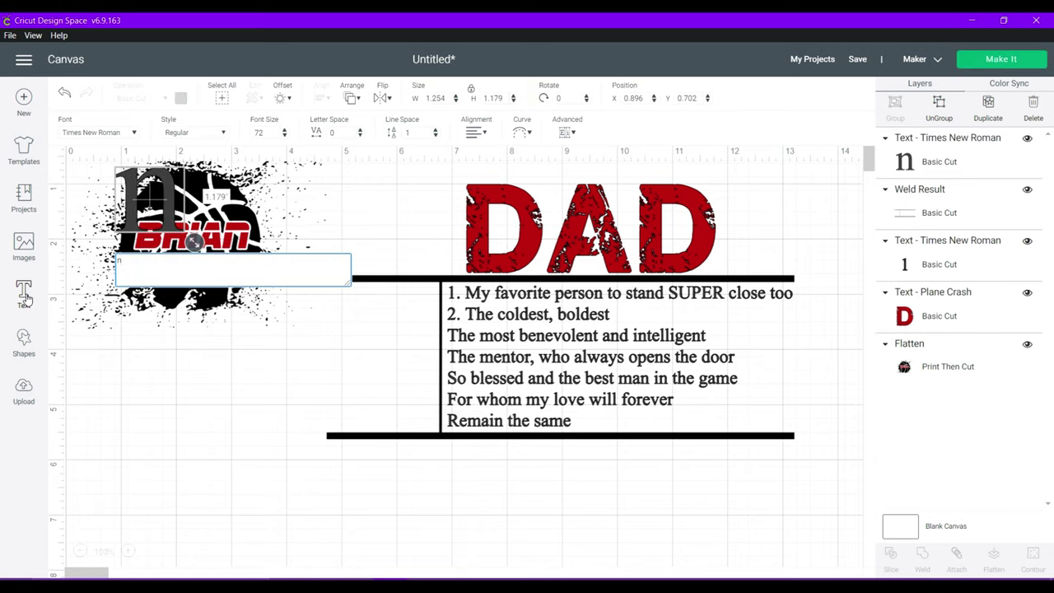
{"action": "type", "text": "n"}
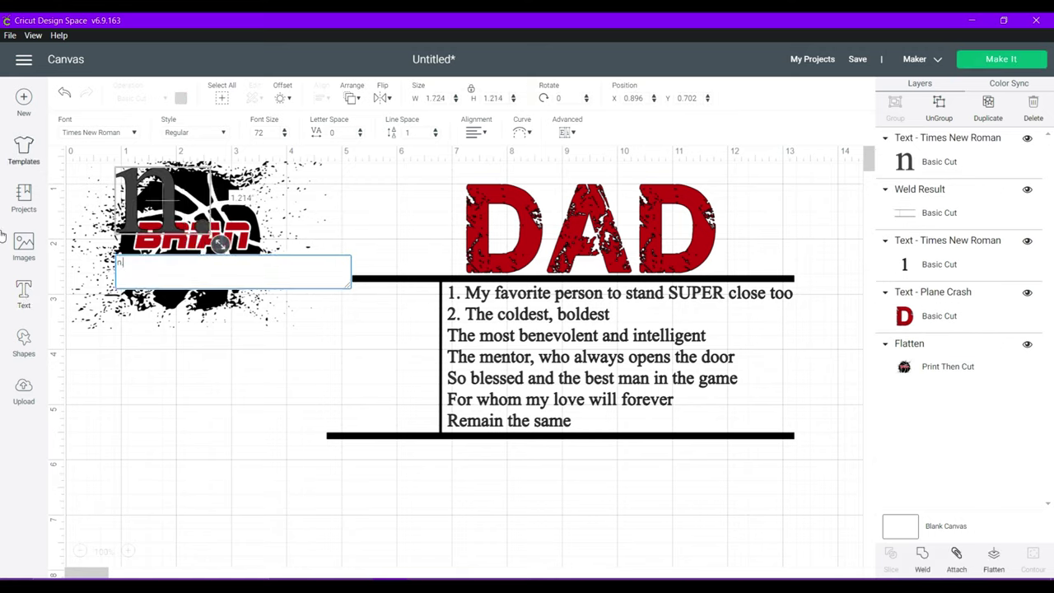
{"action": "left_click", "coordinate": [223, 134]}
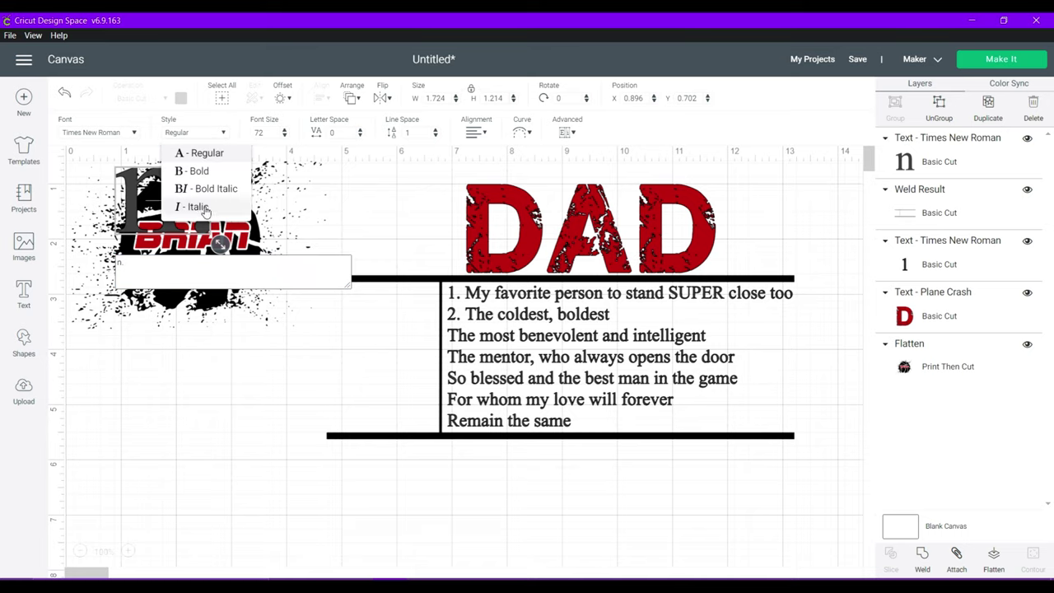
{"action": "left_click", "coordinate": [206, 189]}
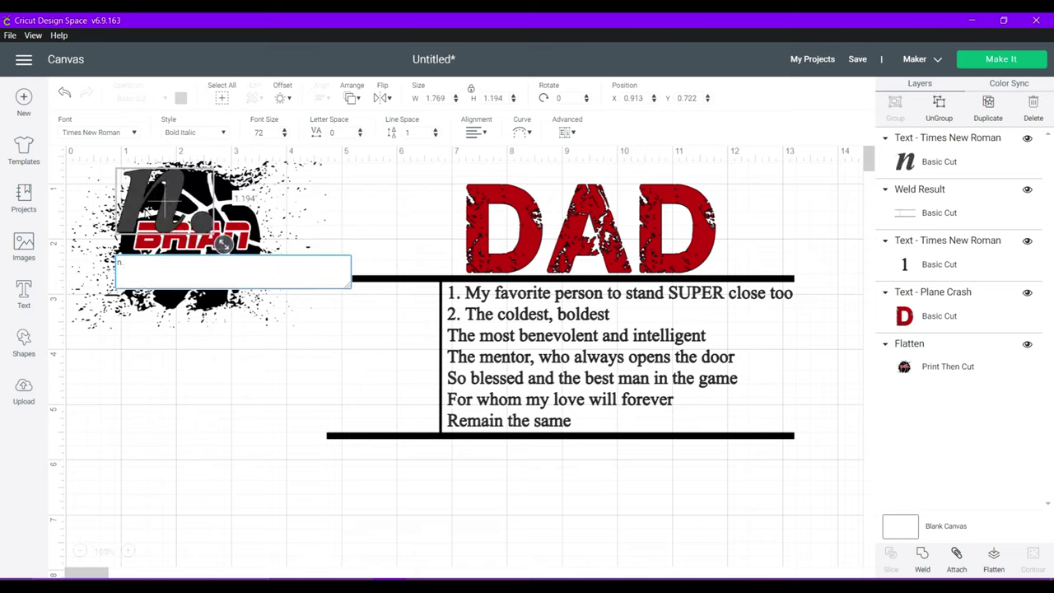
{"action": "left_click", "coordinate": [170, 194]}
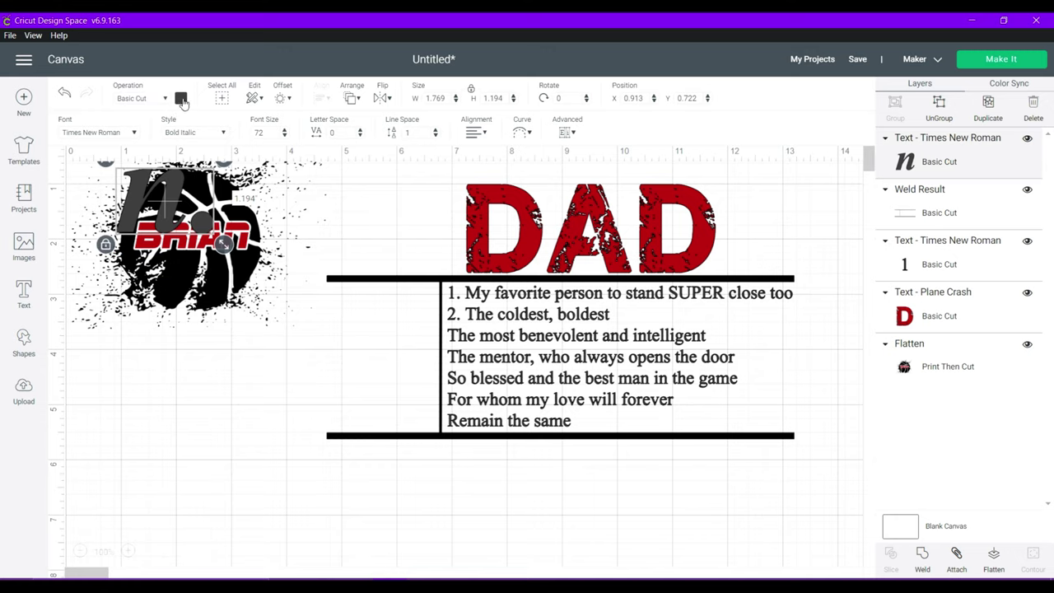
Position the bold italic n. inside the frame, left of the verse.
{"action": "left_click", "coordinate": [181, 99]}
{"action": "left_click_drag", "start_coordinate": [163, 212], "coordinate": [381, 366]}
{"action": "left_click", "coordinate": [413, 514]}
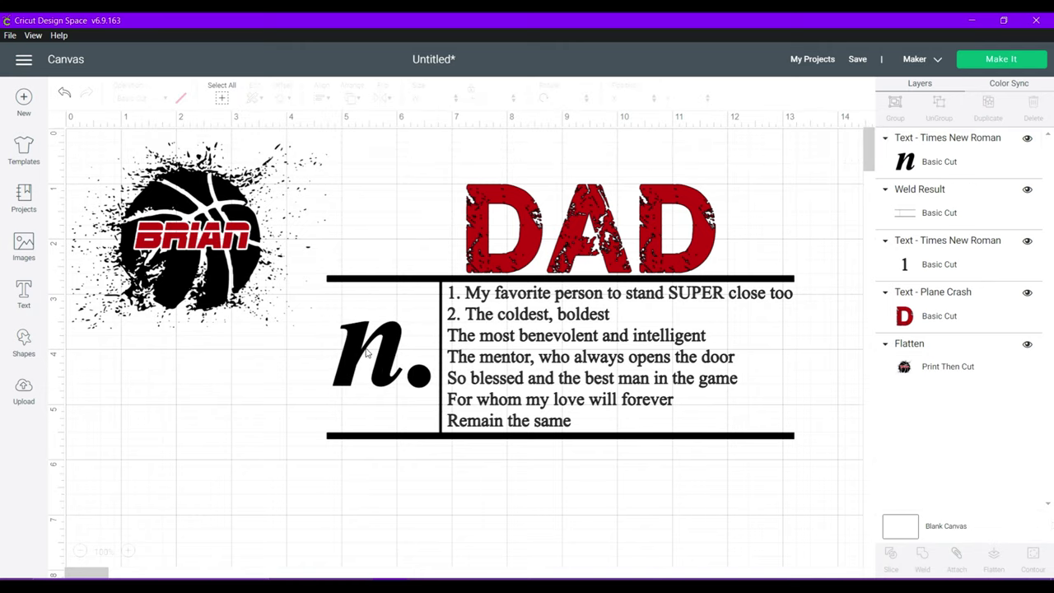
{"action": "left_click_drag", "start_coordinate": [368, 353], "coordinate": [371, 351]}
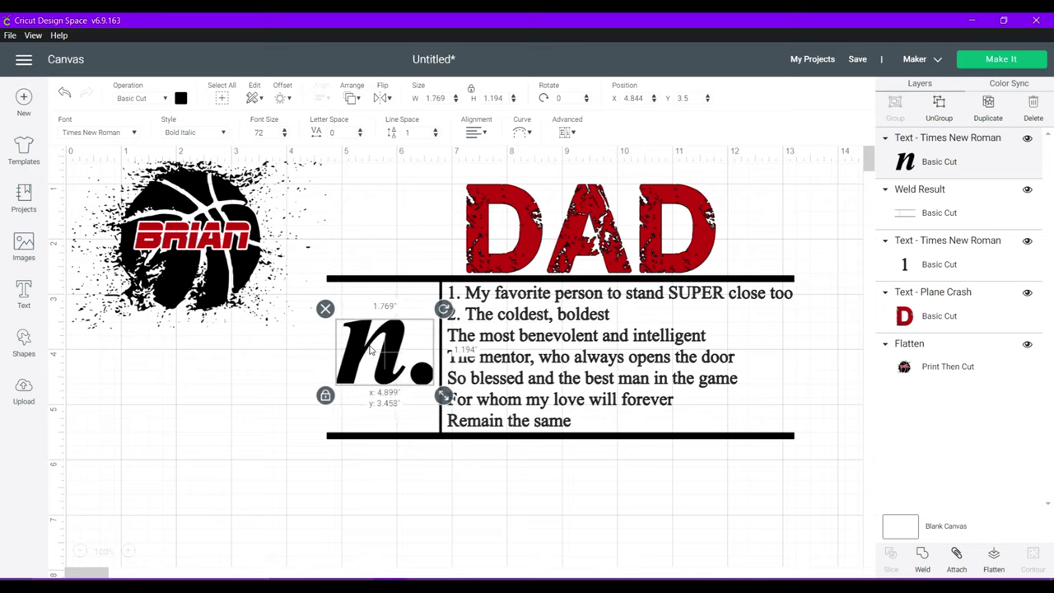
{"action": "left_click", "coordinate": [563, 567]}
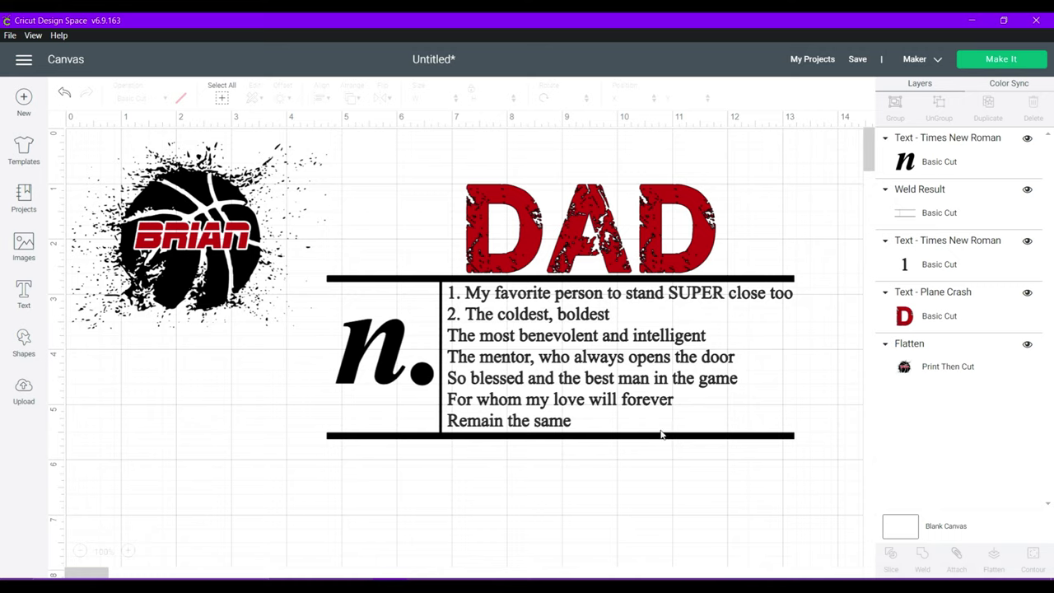
{"action": "left_click_drag", "start_coordinate": [821, 490], "coordinate": [326, 254]}
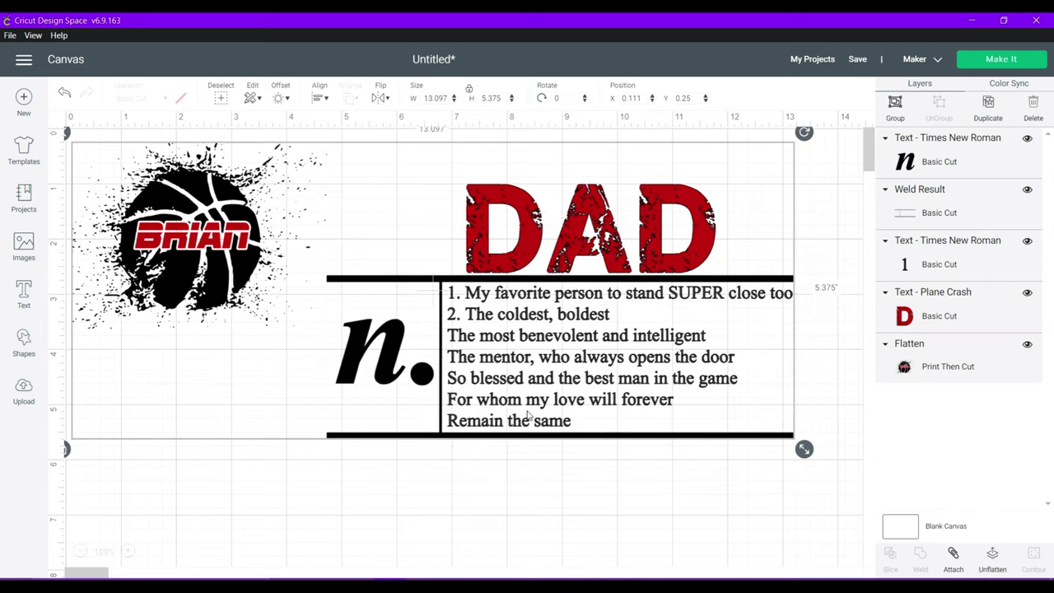
Move the basketball aside and shrink the DAD design to 4.708 × 2.562 in.
{"action": "left_click", "coordinate": [565, 490]}
{"action": "left_click_drag", "start_coordinate": [189, 164], "coordinate": [185, 564]}
{"action": "left_click_drag", "start_coordinate": [831, 497], "coordinate": [297, 150]}
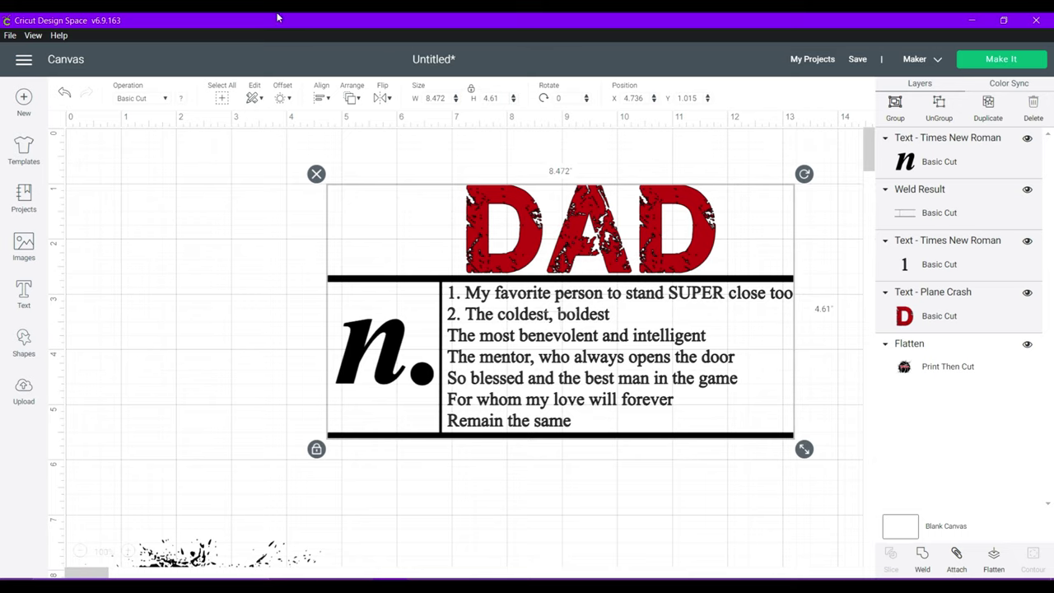
{"action": "left_click_drag", "start_coordinate": [805, 453], "coordinate": [255, 127]}
{"action": "left_click", "coordinate": [458, 237]}
Place the DAD design right of the basketball and return the basketball to the top-left.
{"action": "left_click_drag", "start_coordinate": [476, 233], "coordinate": [653, 280]}
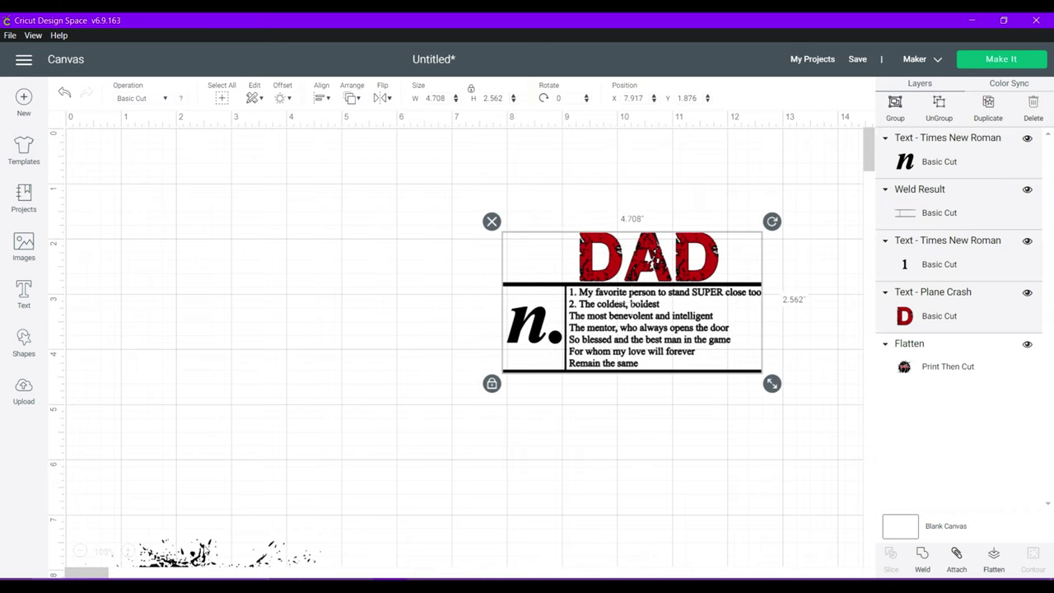
{"action": "left_click_drag", "start_coordinate": [203, 548], "coordinate": [203, 181]}
{"action": "left_click_drag", "start_coordinate": [271, 177], "coordinate": [254, 212]}
{"action": "left_click", "coordinate": [784, 423]}
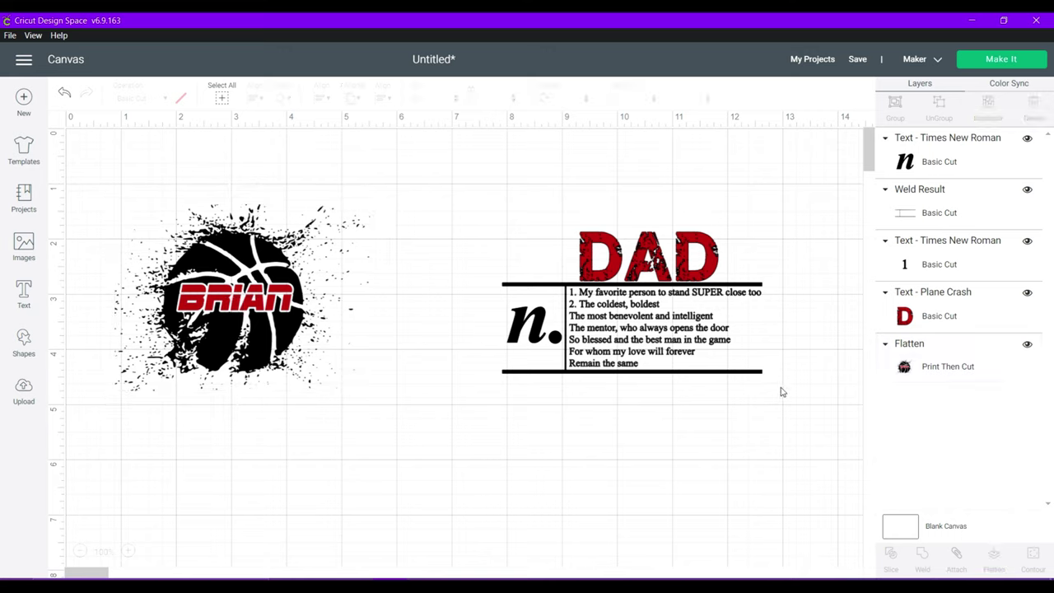
{"action": "left_click_drag", "start_coordinate": [783, 408], "coordinate": [463, 218]}
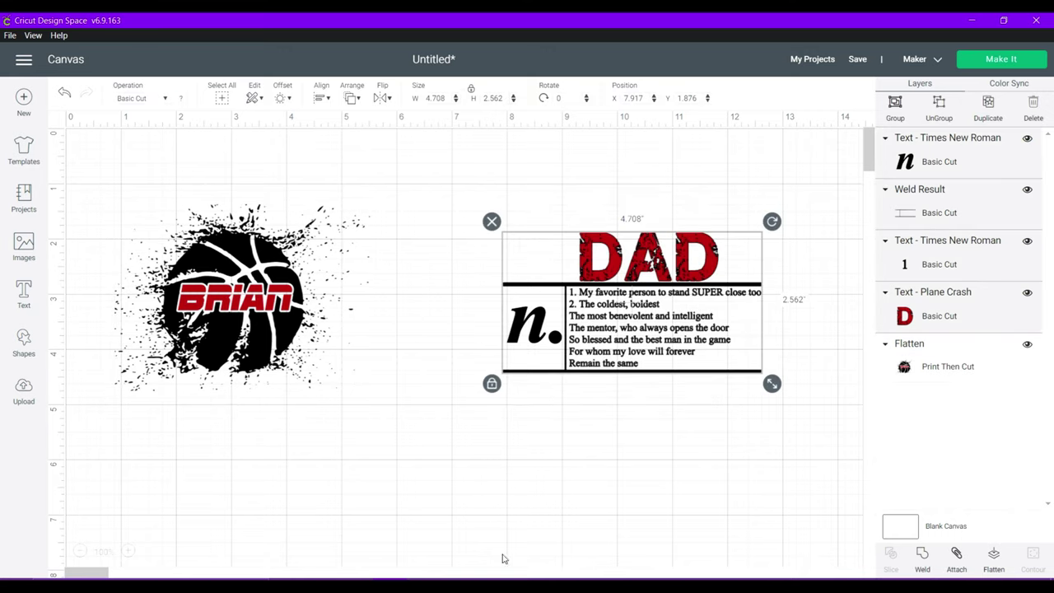
Flatten the DAD design, shift it to X 6.986, Y 1.765, and start Make It.
{"action": "left_click", "coordinate": [993, 558]}
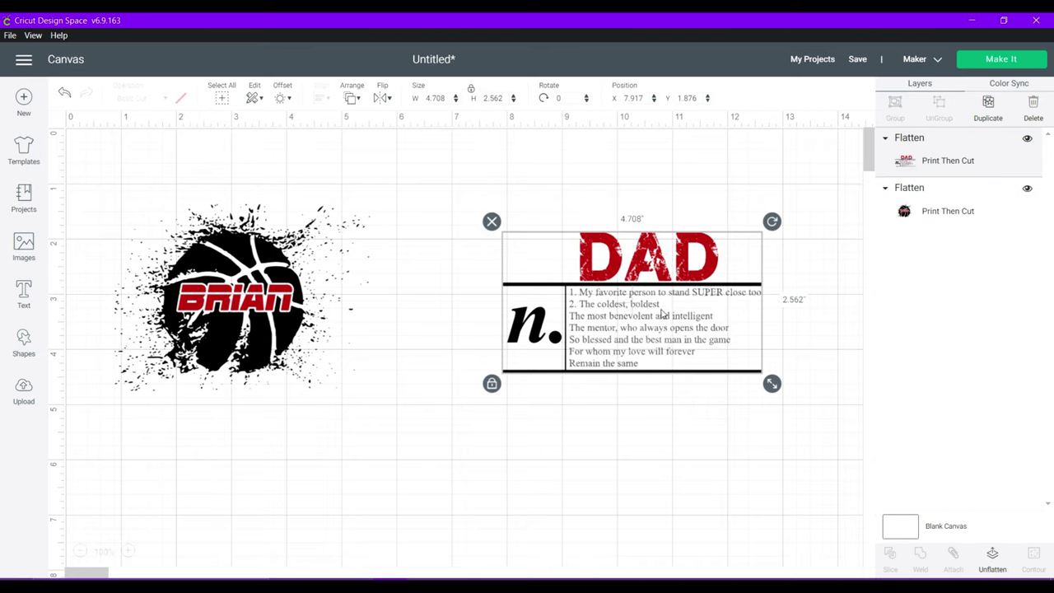
{"action": "left_click_drag", "start_coordinate": [663, 315], "coordinate": [611, 308]}
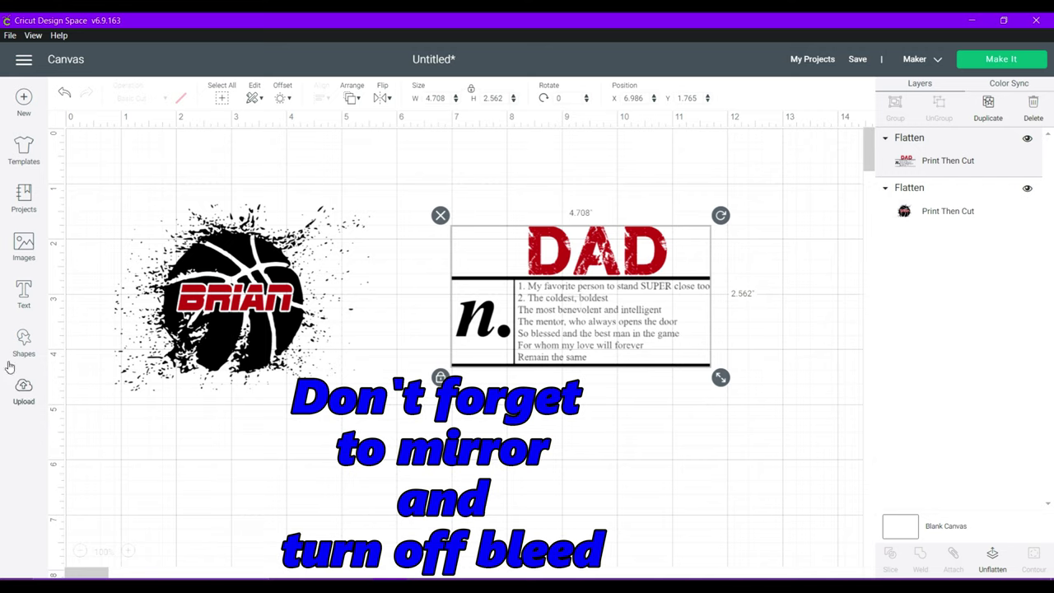
{"action": "left_click", "coordinate": [988, 65]}
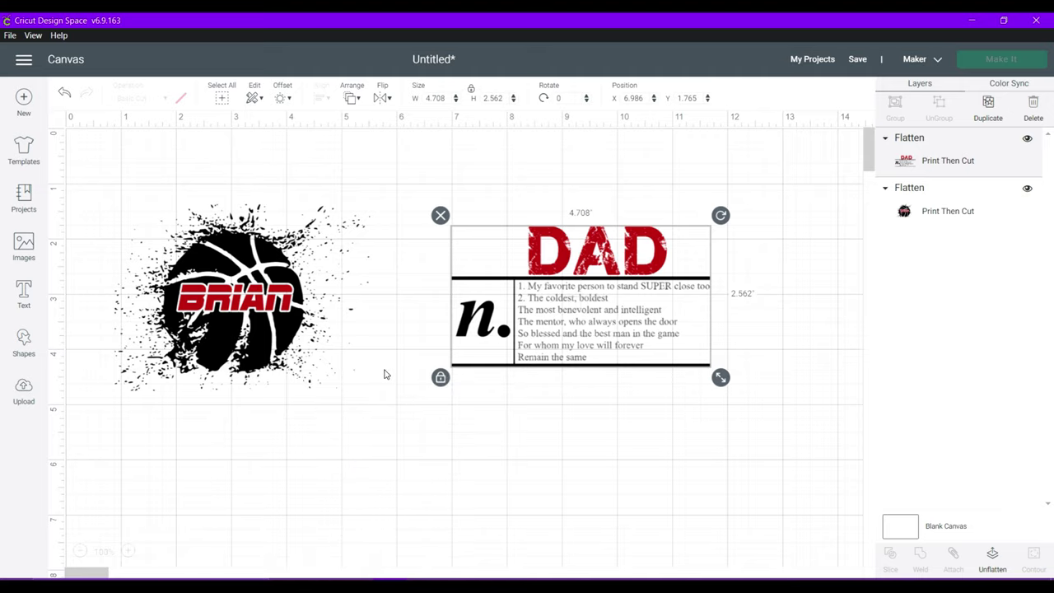